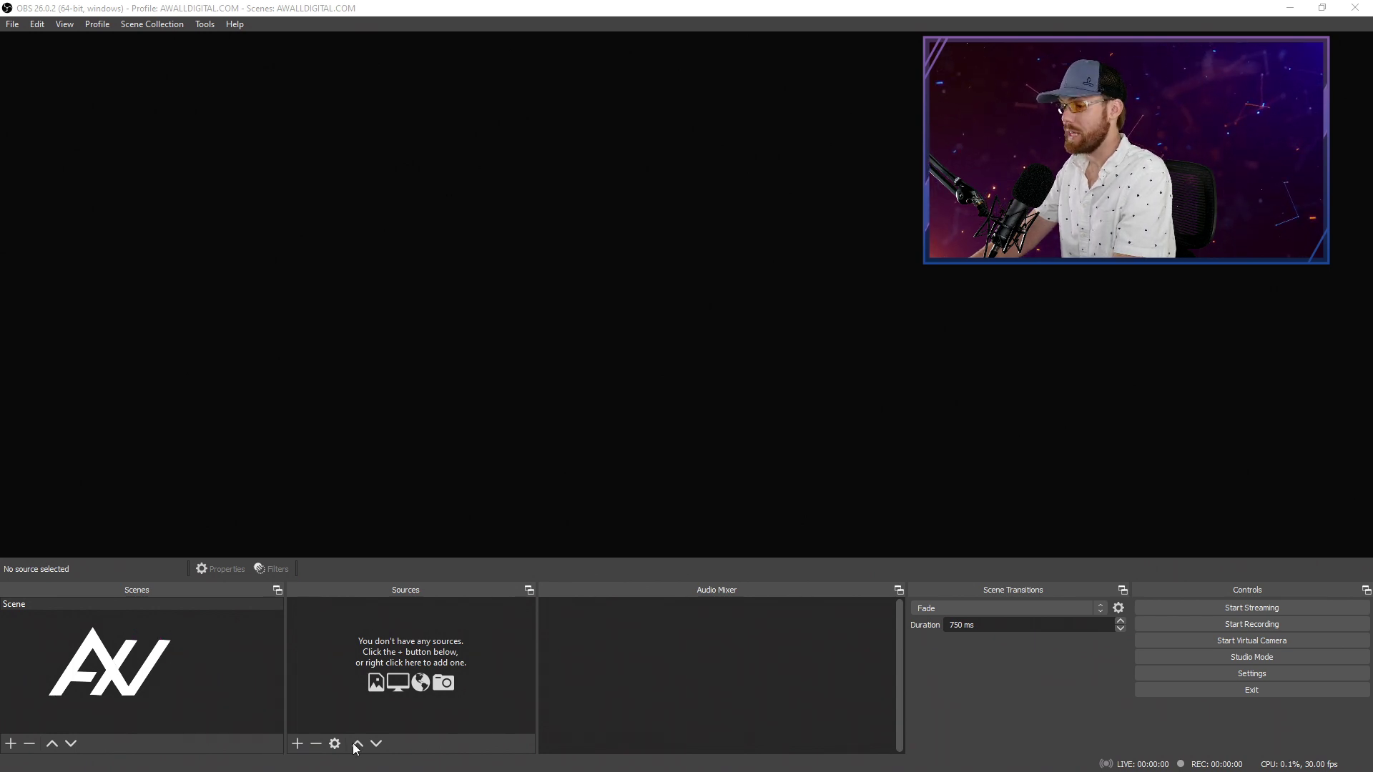
- Add a Video Capture Device source and name it 'Logitech Brio'
click(297, 745)
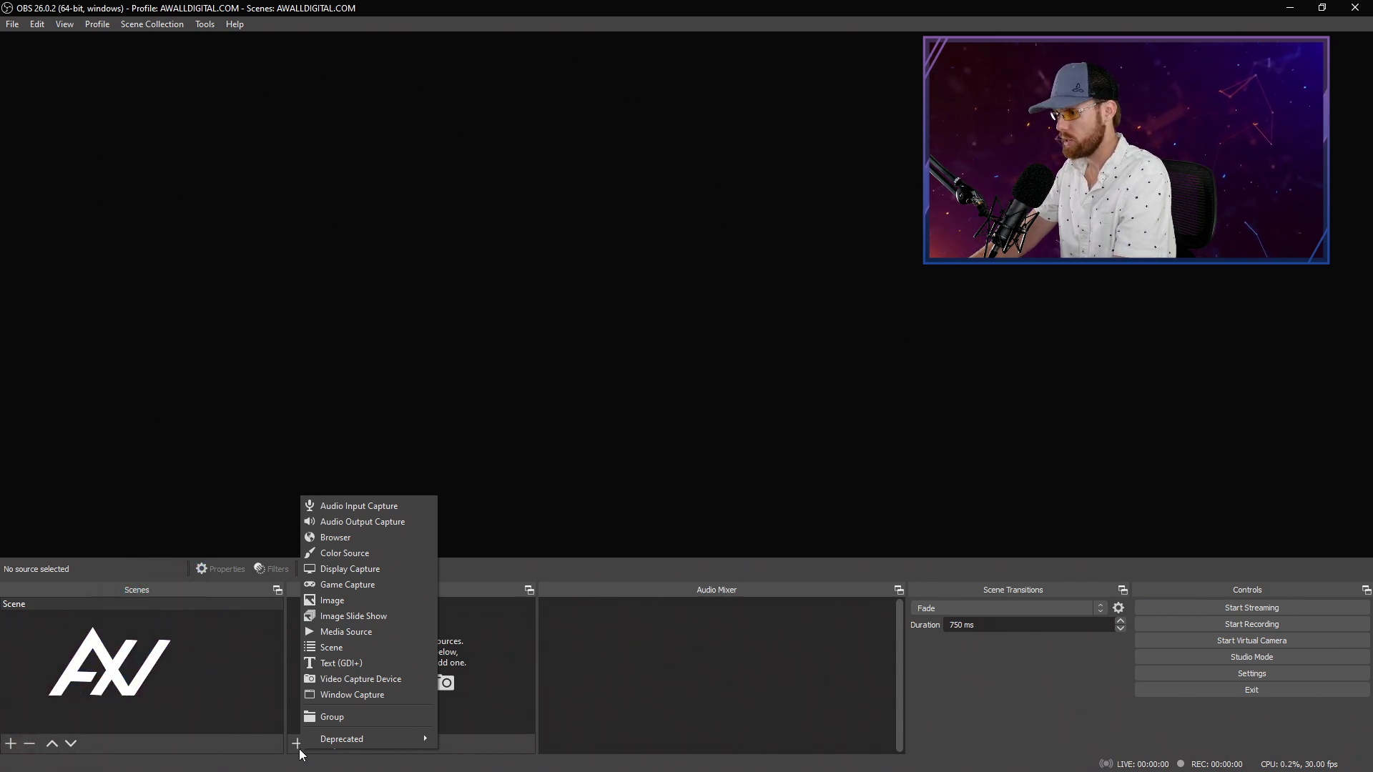
click(419, 678)
drag(715, 275, 410, 188)
text(Lo)
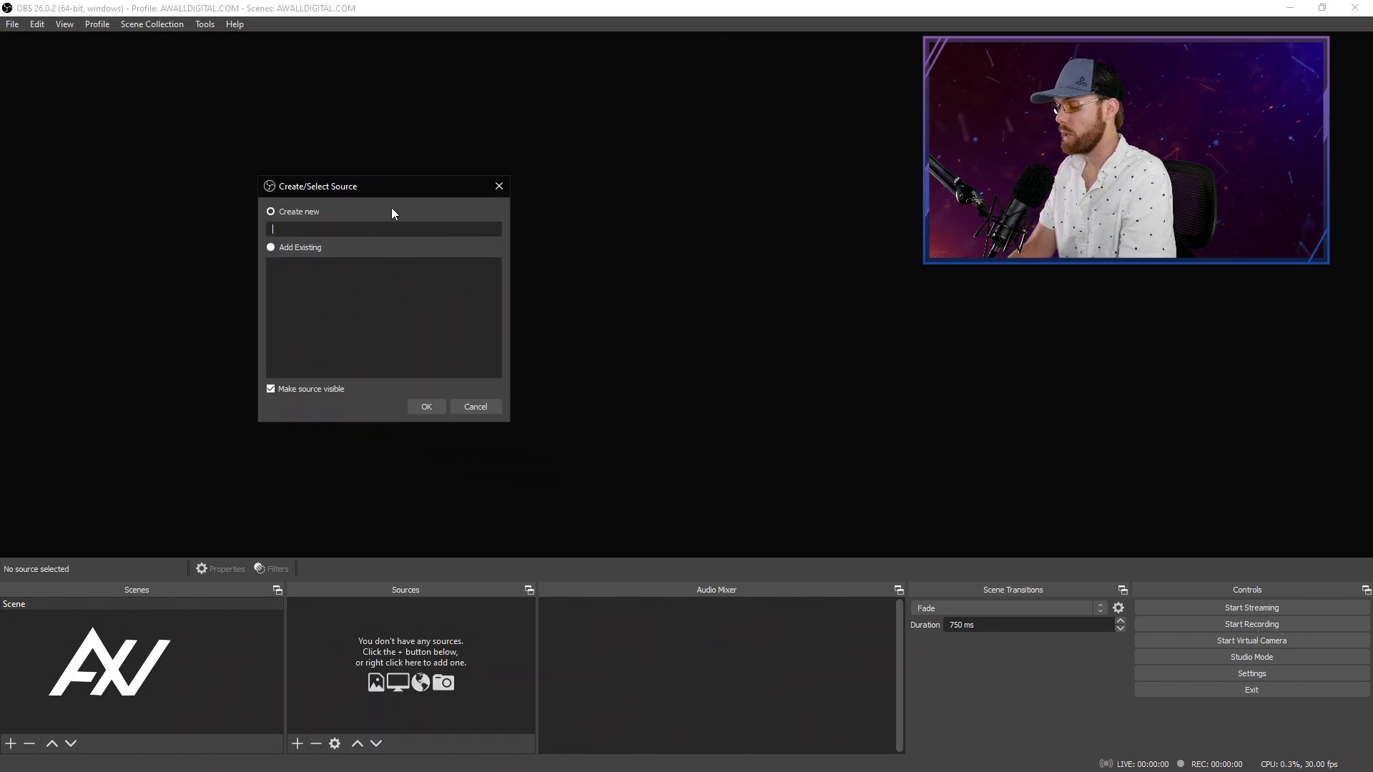
text(g)
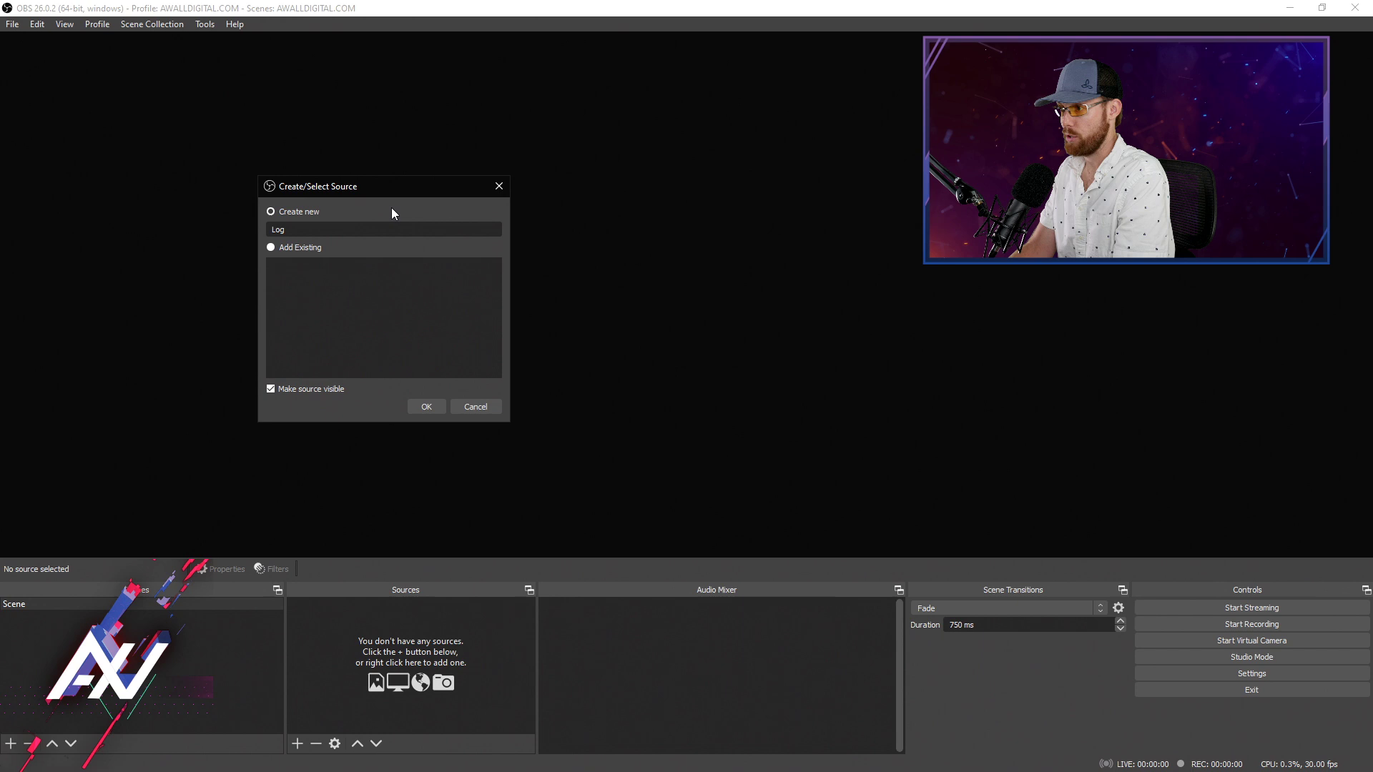
text(itech)
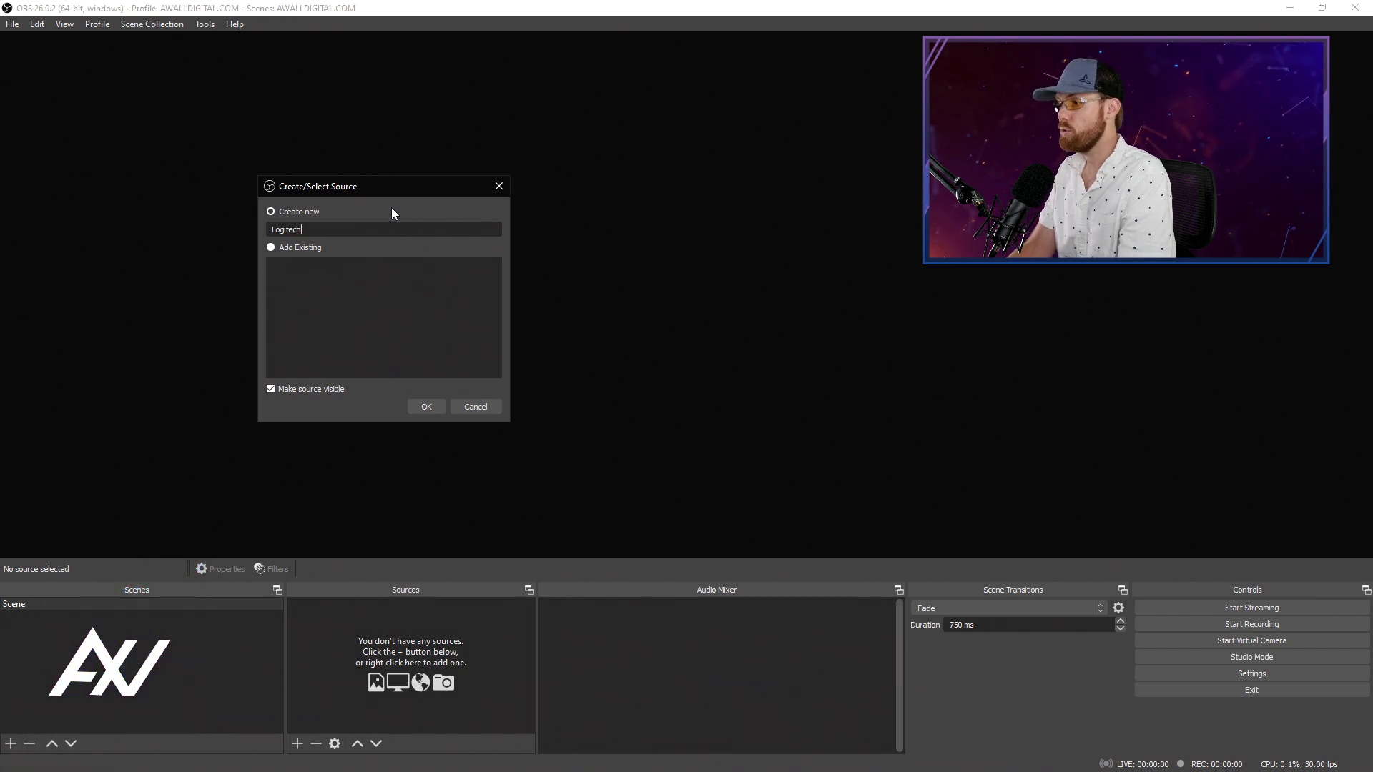
text( Brio)
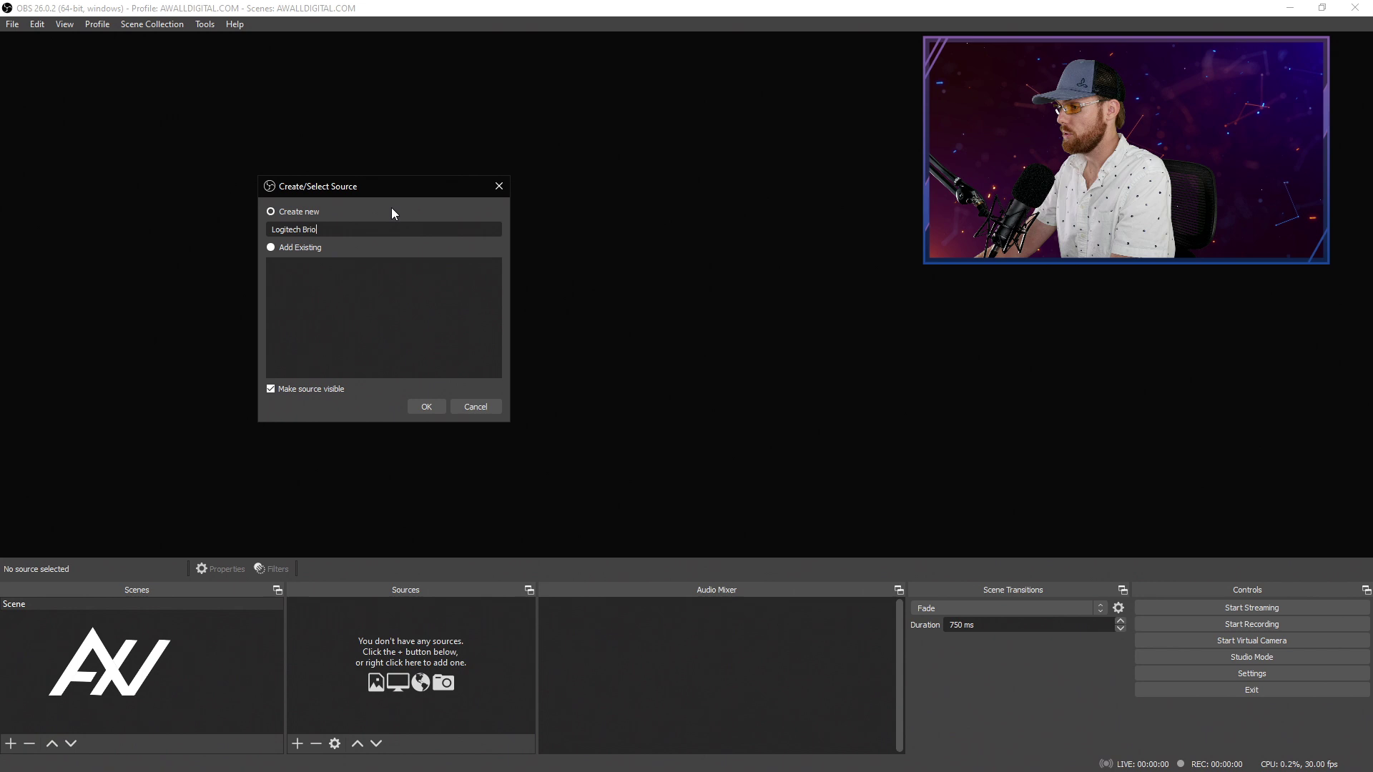
- Create the Logitech Brio source and move its Properties window aside
click(436, 409)
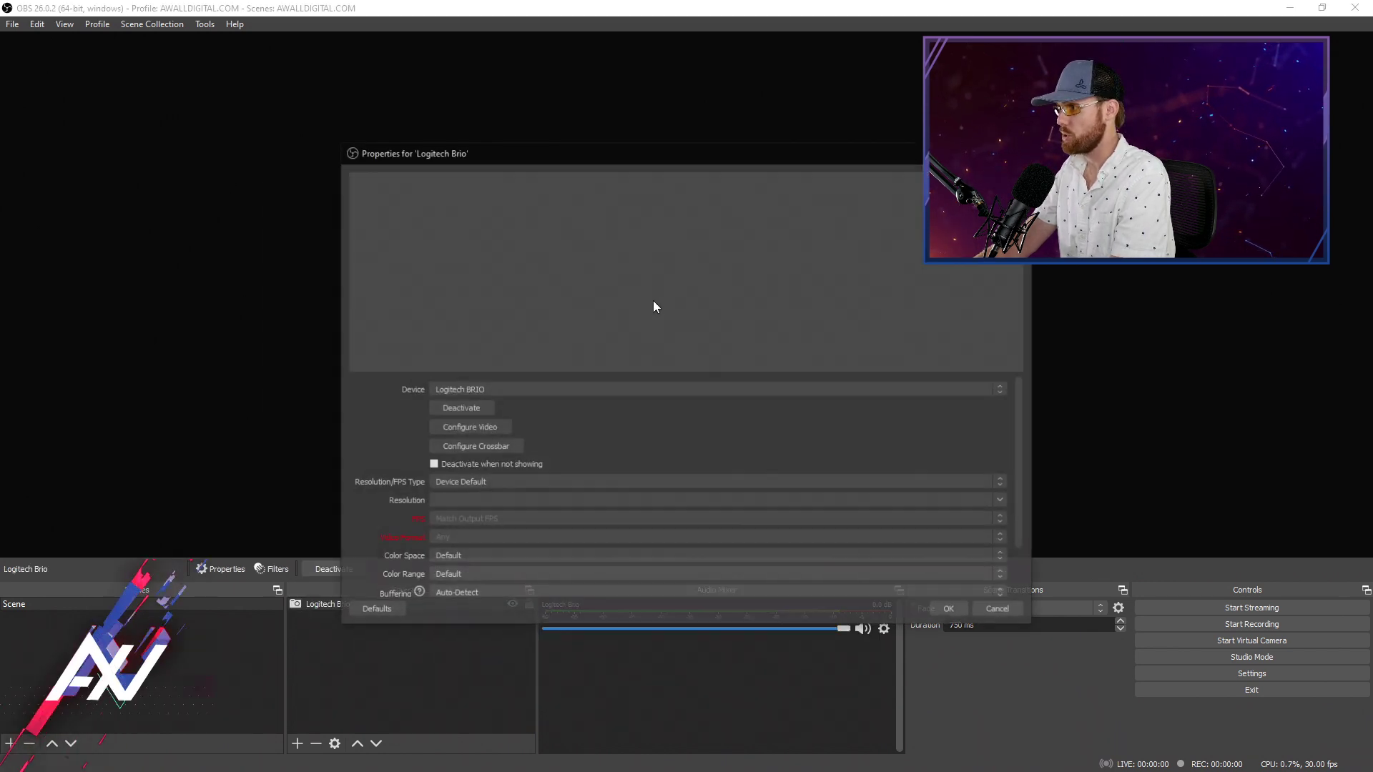
drag(652, 123, 568, 71)
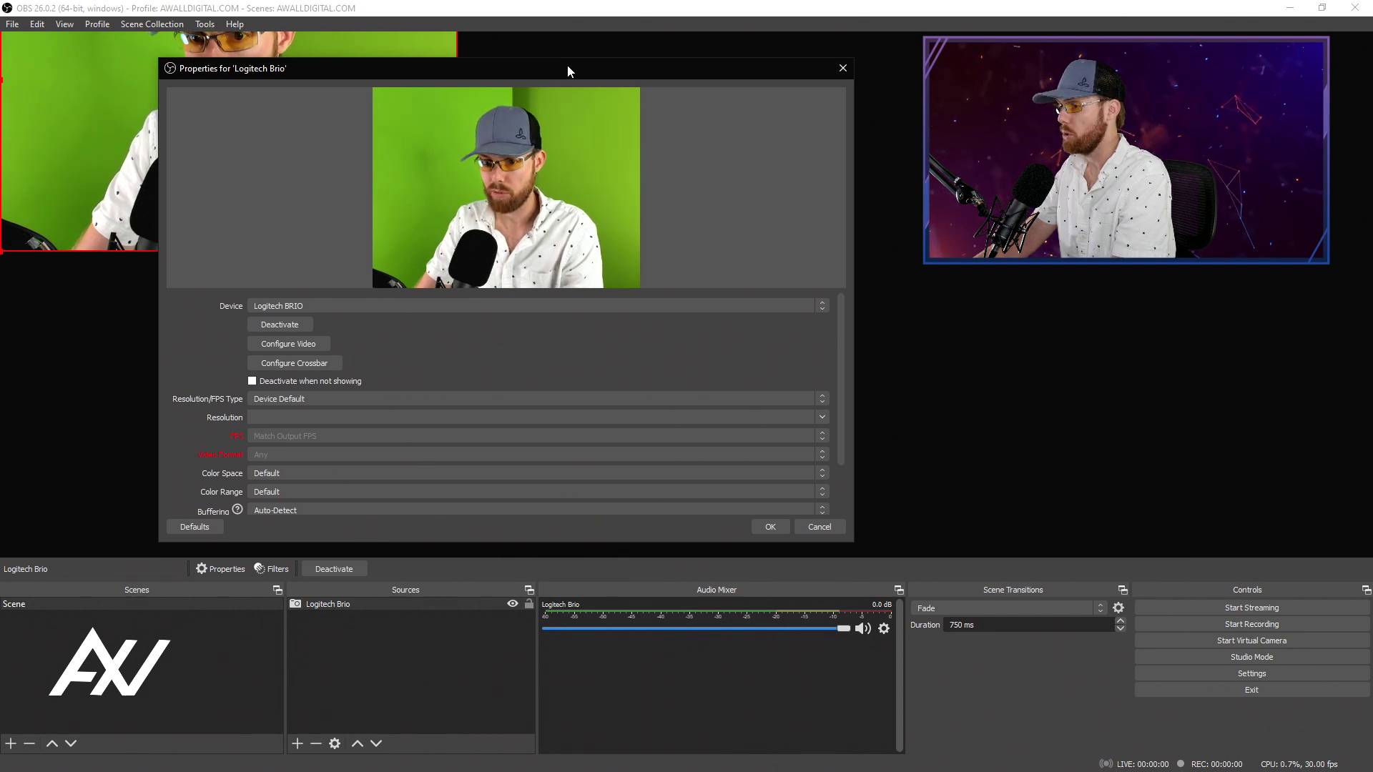
drag(568, 65, 573, 61)
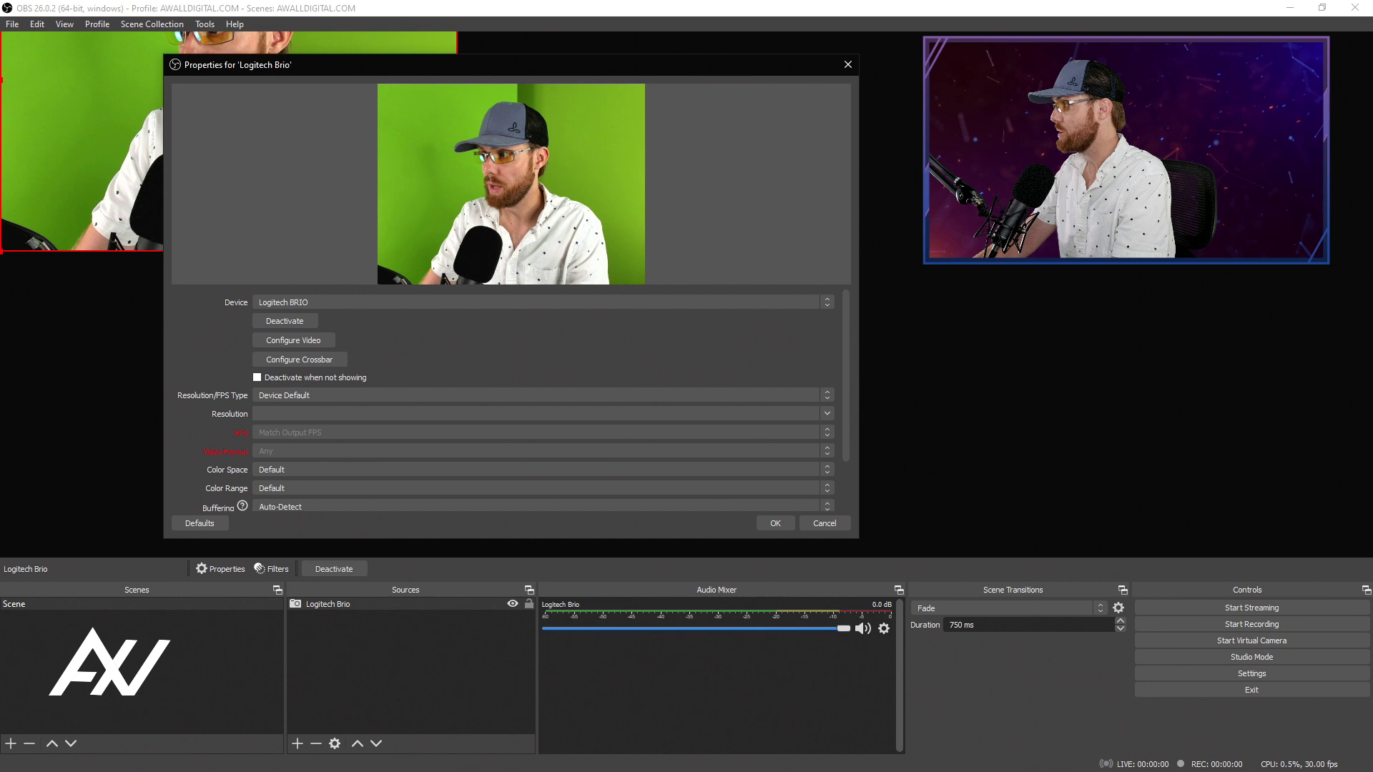
click(1222, 325)
mouse_move(1221, 326)
mouse_down()
mouse_move(811, 301)
mouse_move(847, 300)
mouse_up()
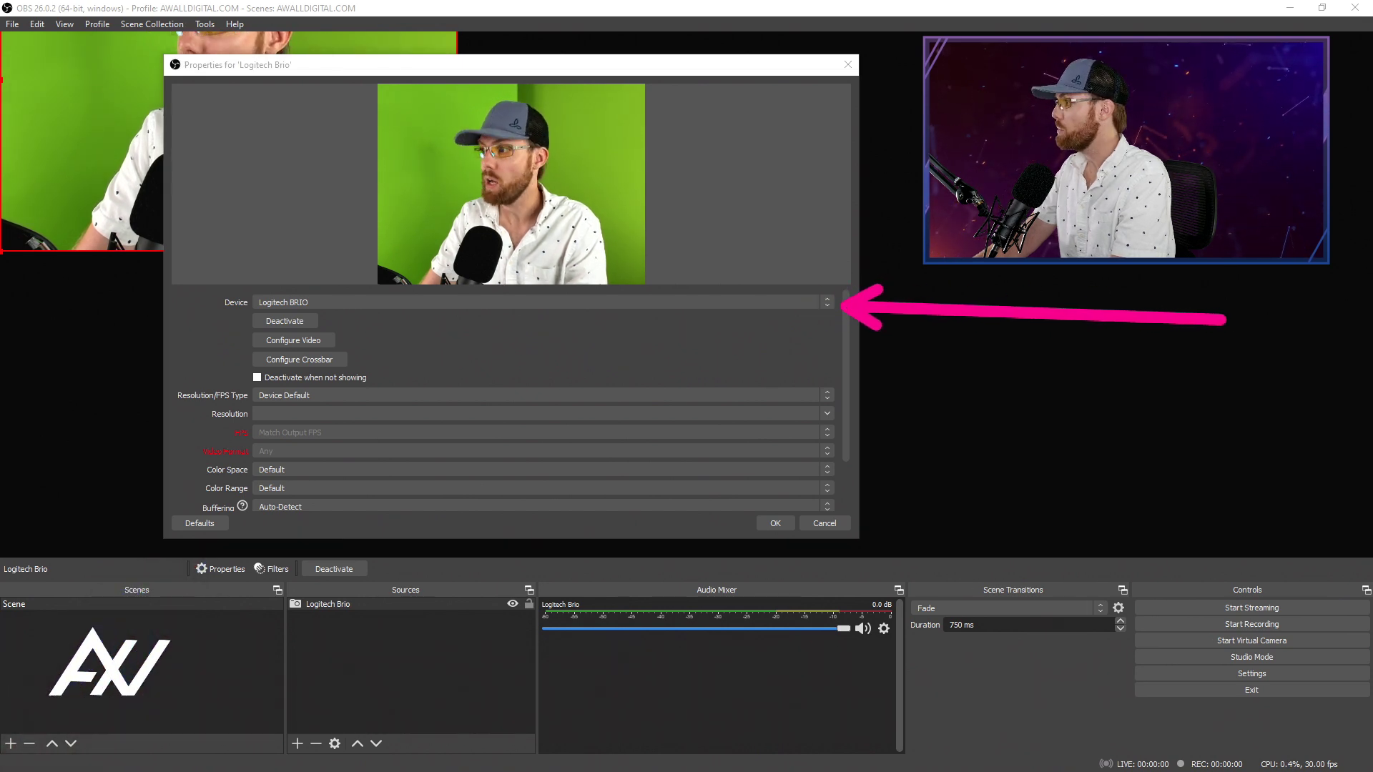
key(Escape)
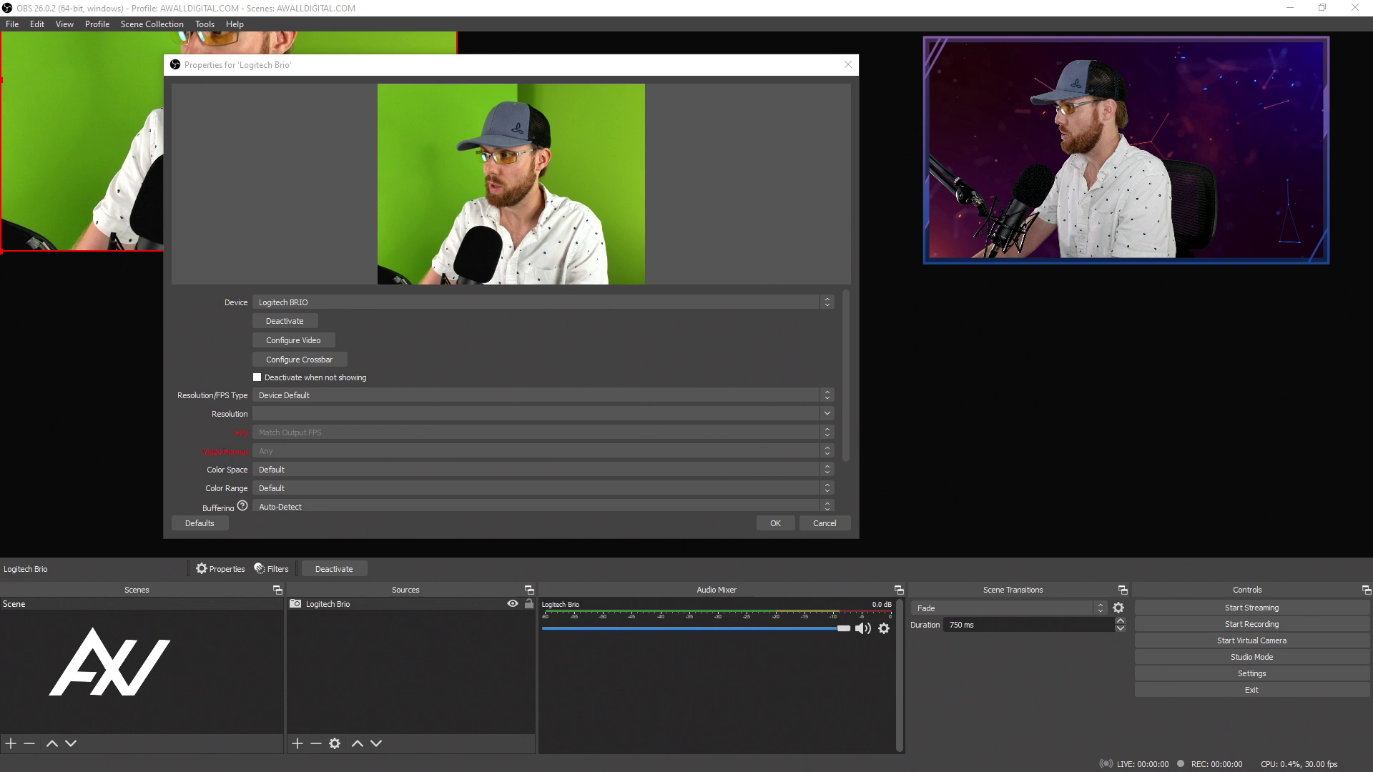
- Keep Logitech BRIO as the device and Device Default type, then toggle the feed off and on
click(825, 303)
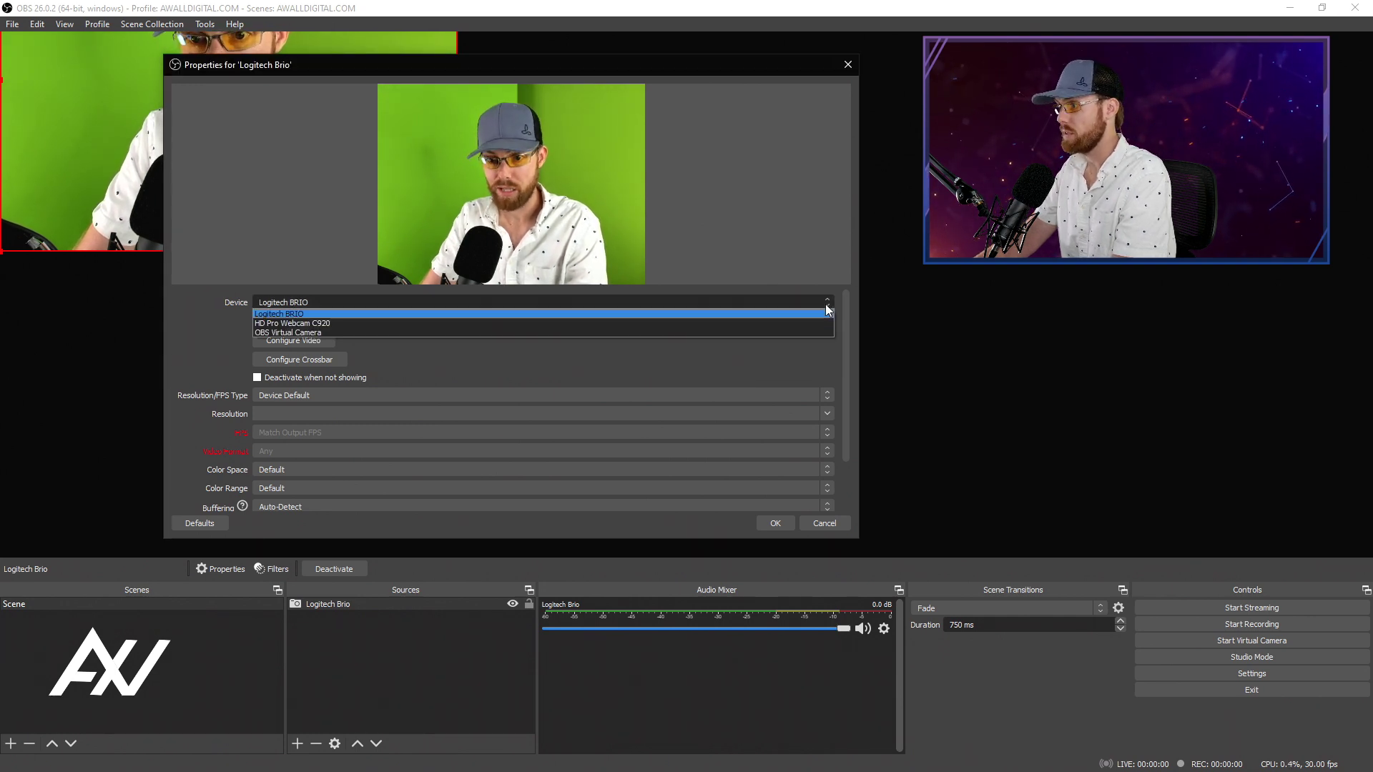
click(808, 315)
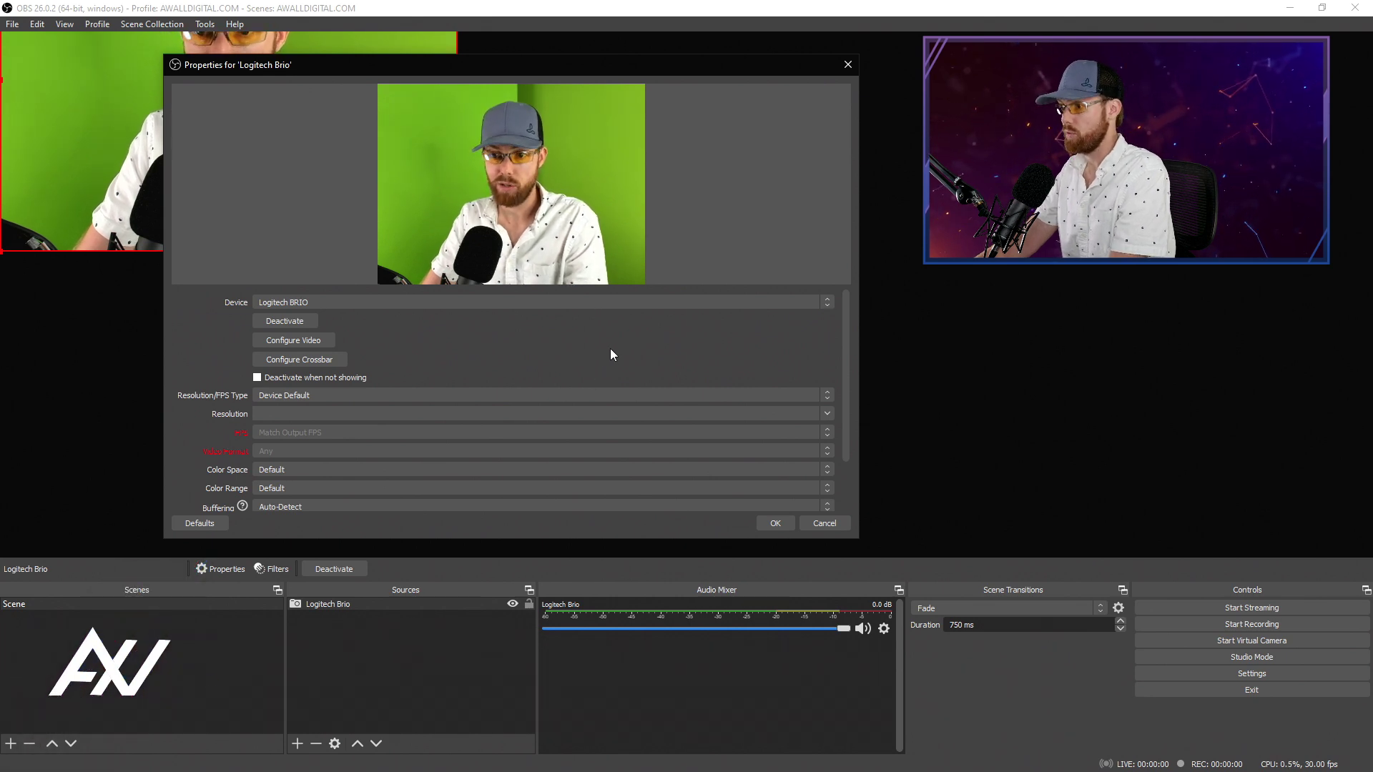
click(826, 395)
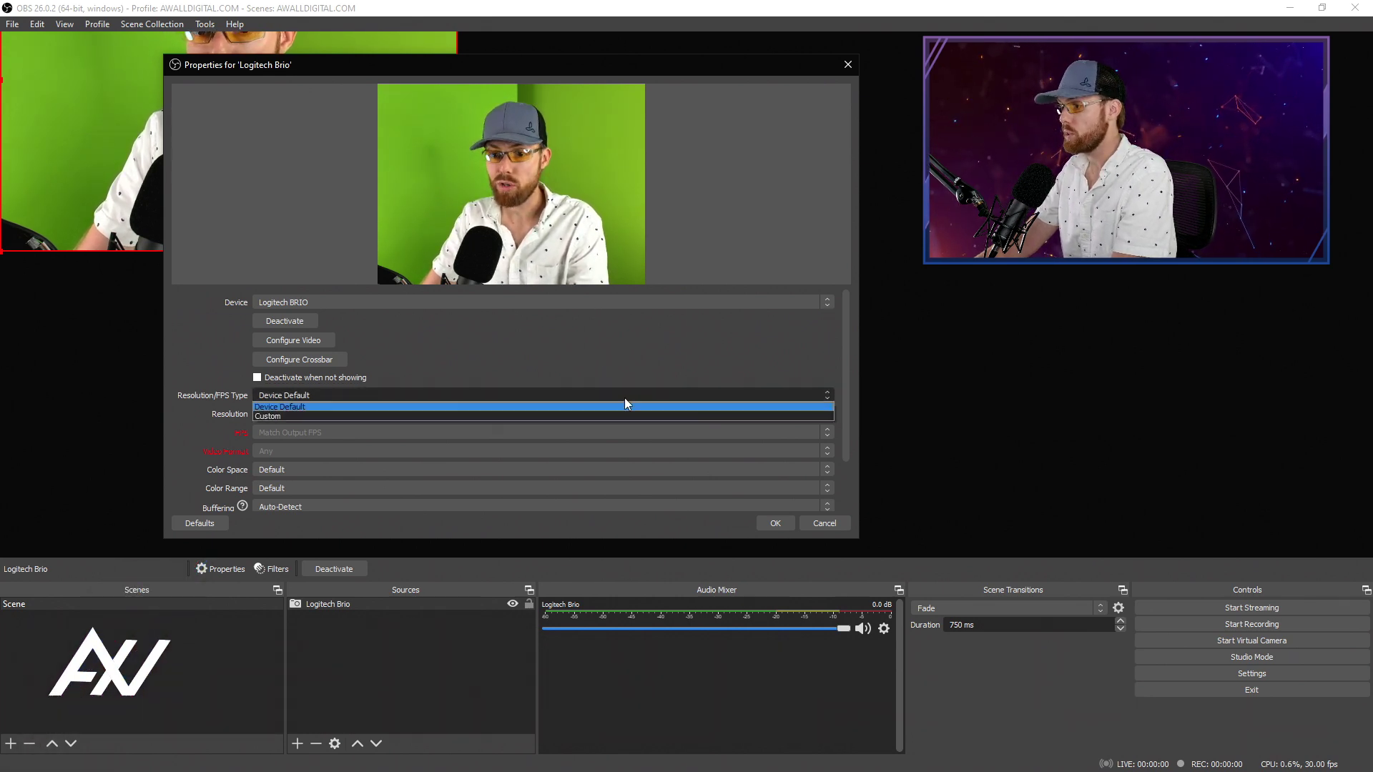
click(516, 401)
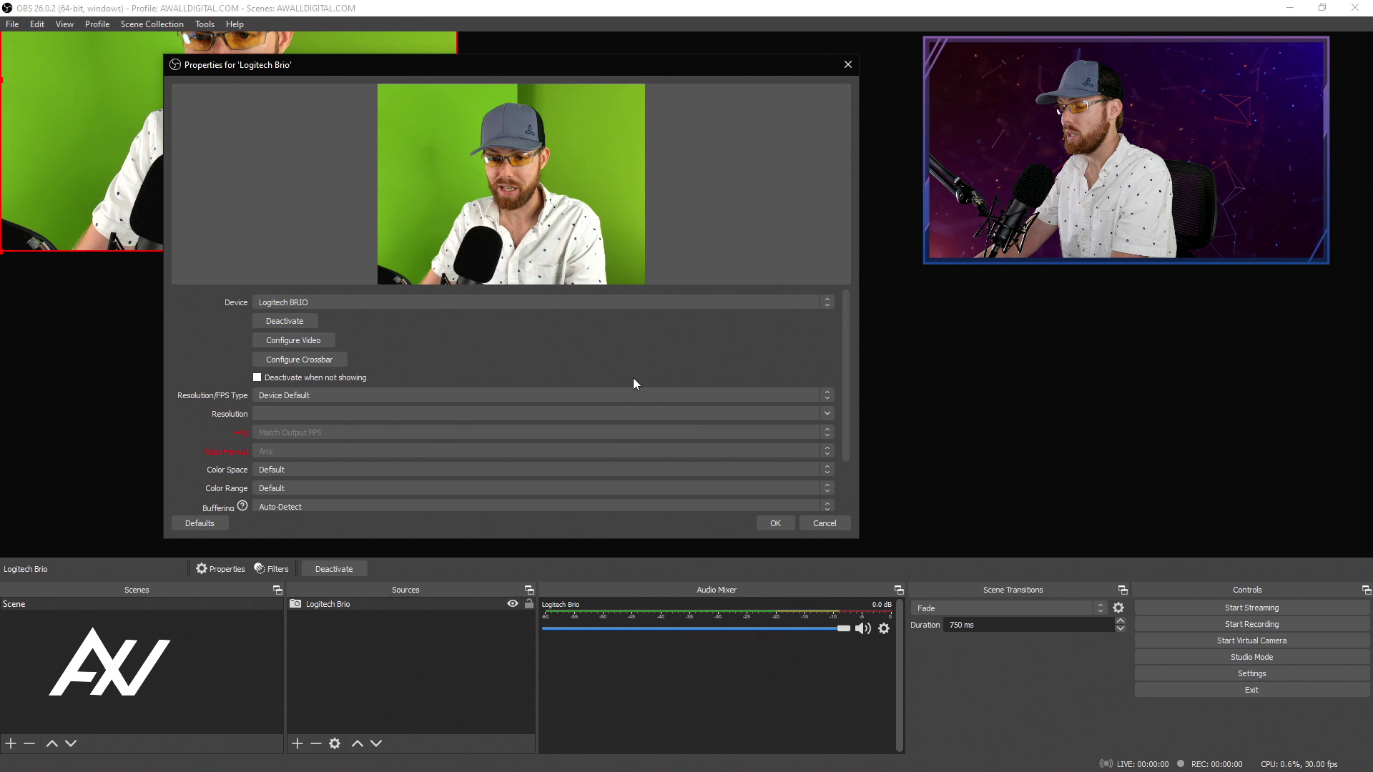
click(311, 322)
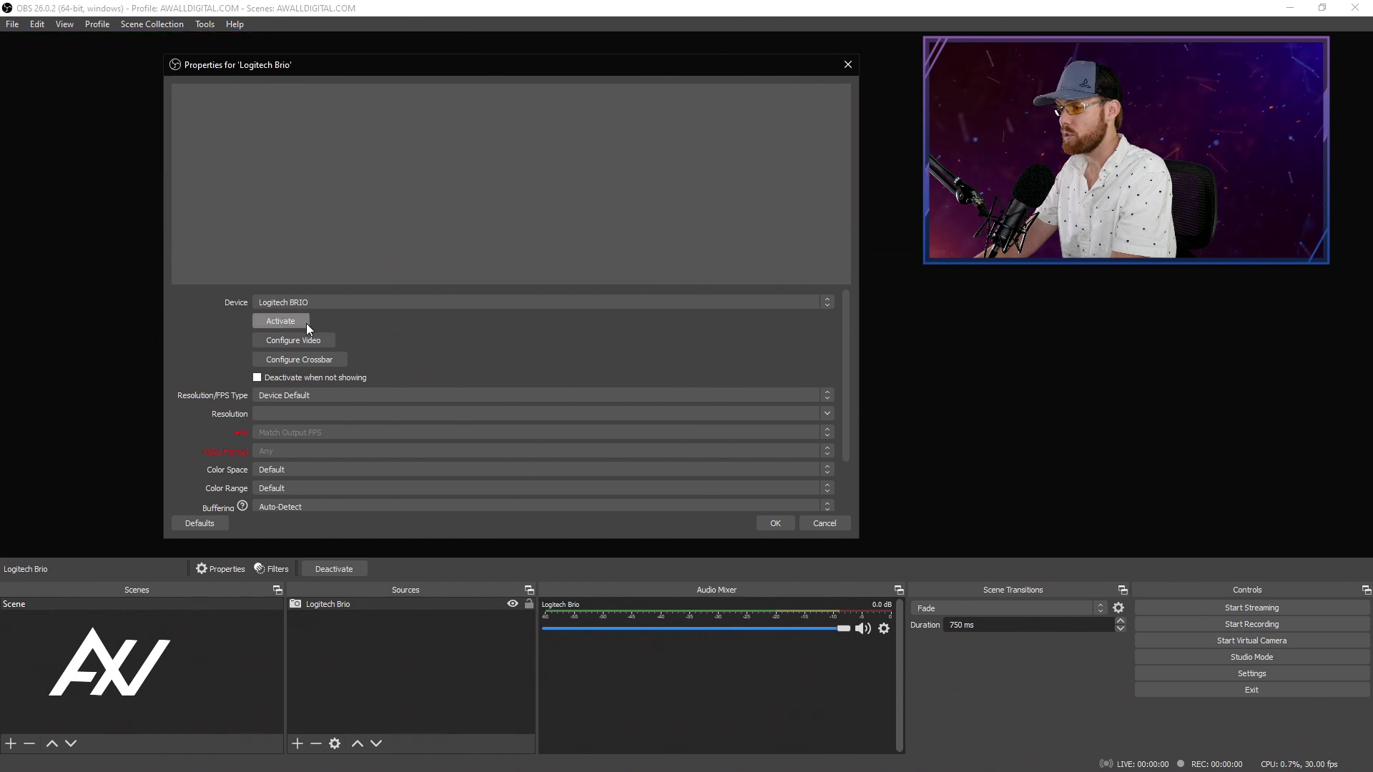
click(305, 323)
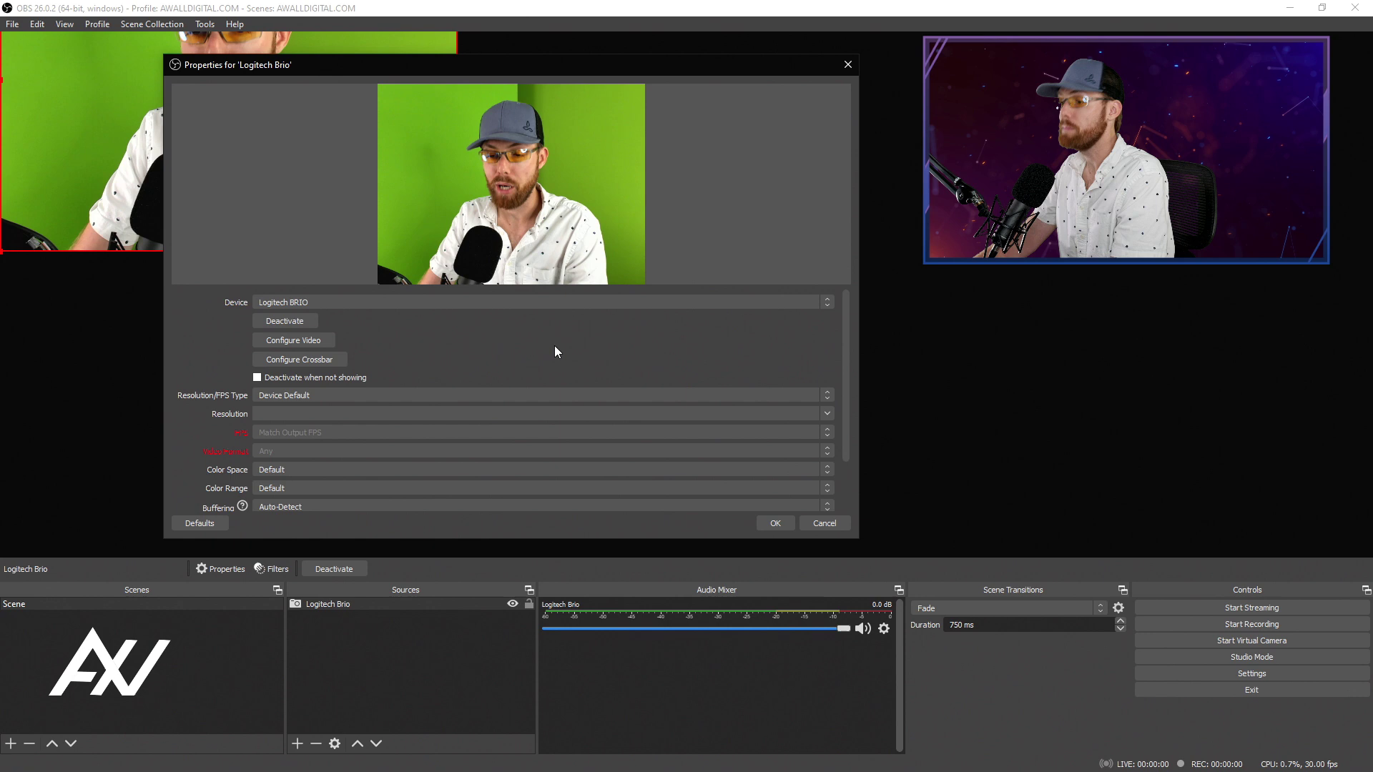
- Set the Brio to Custom Resolution/FPS Type at 3840x2160, leaving FPS at Match Output FPS
click(827, 394)
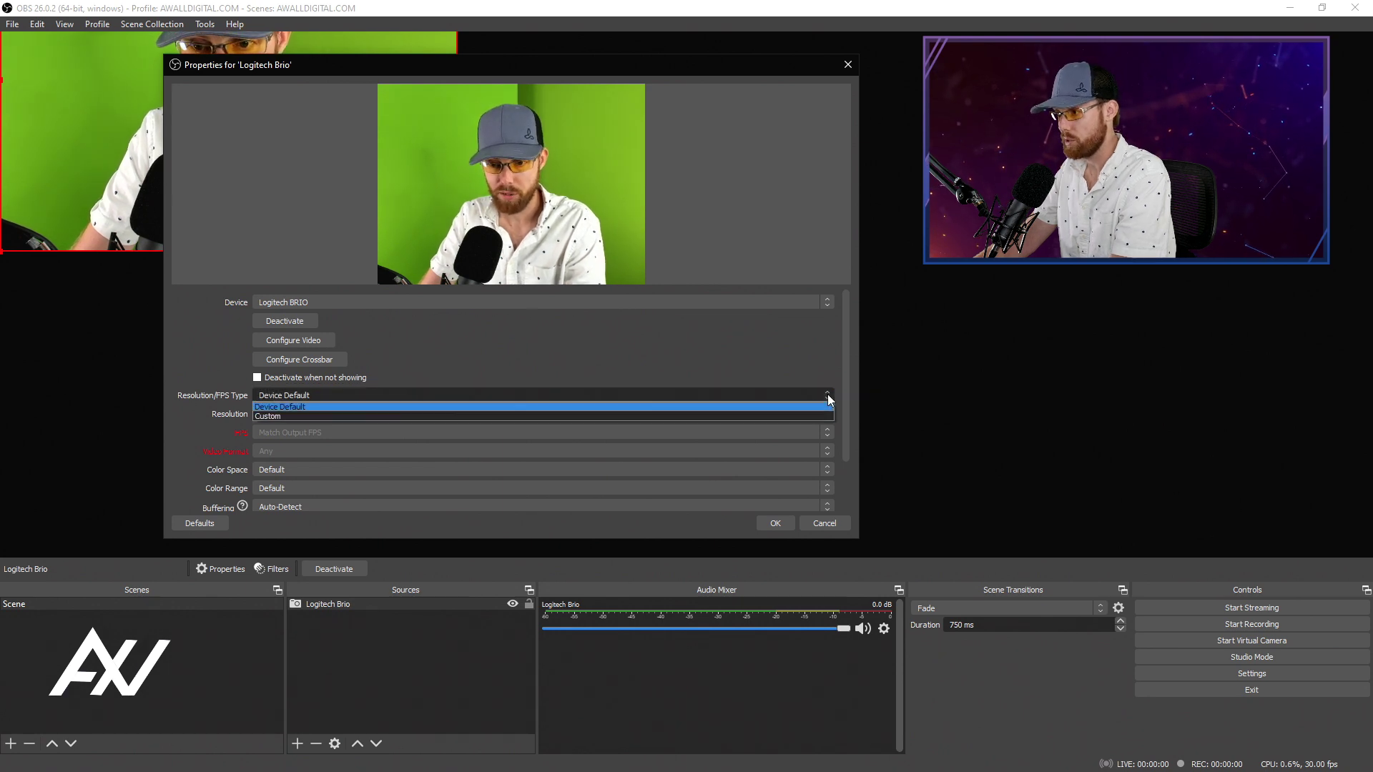
click(617, 416)
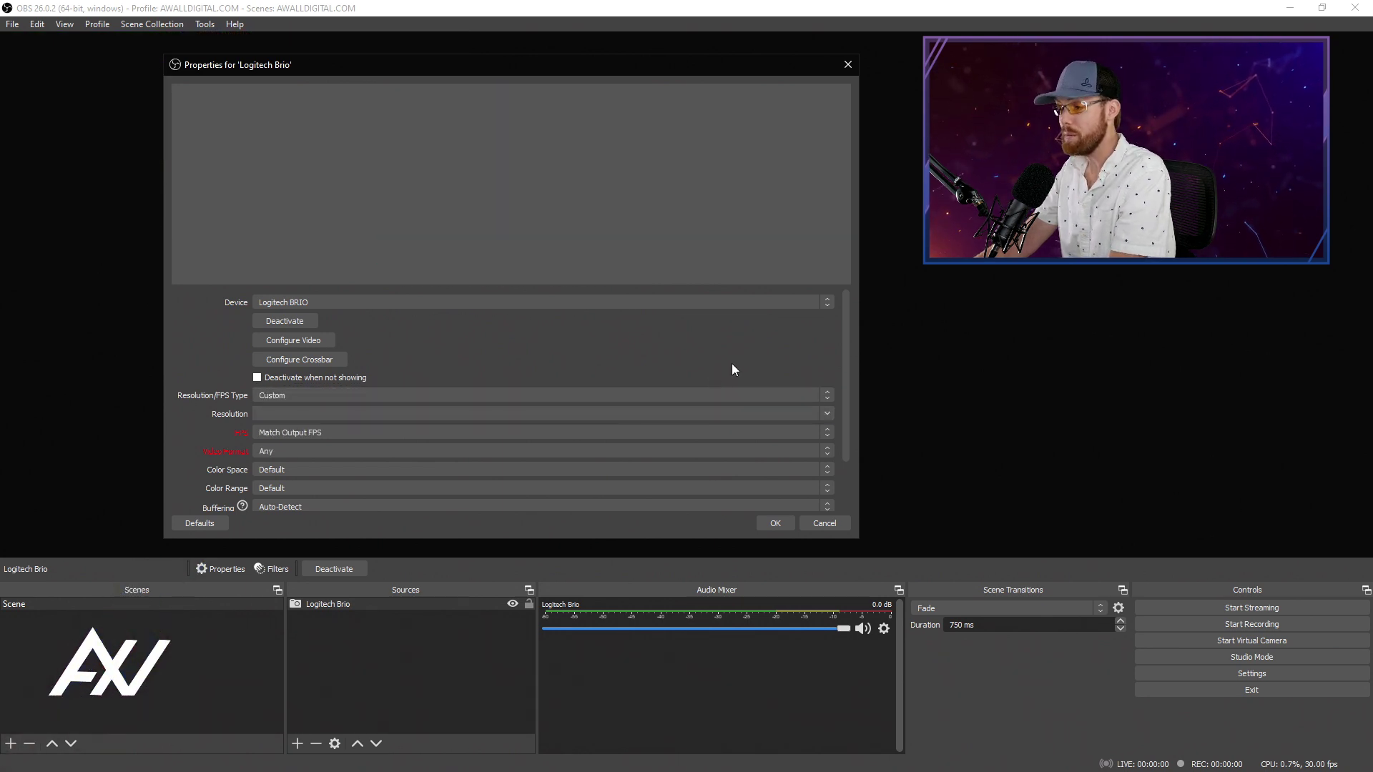
click(827, 414)
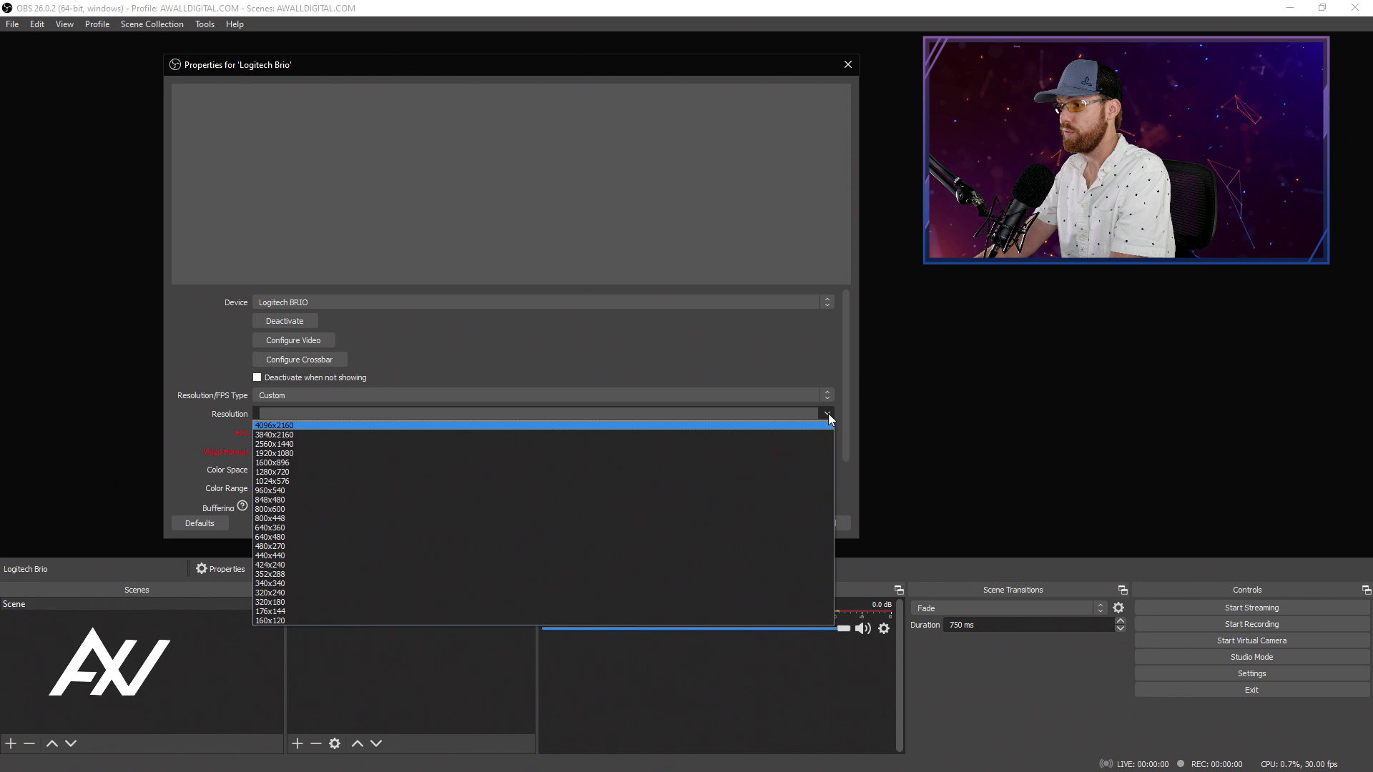
click(531, 433)
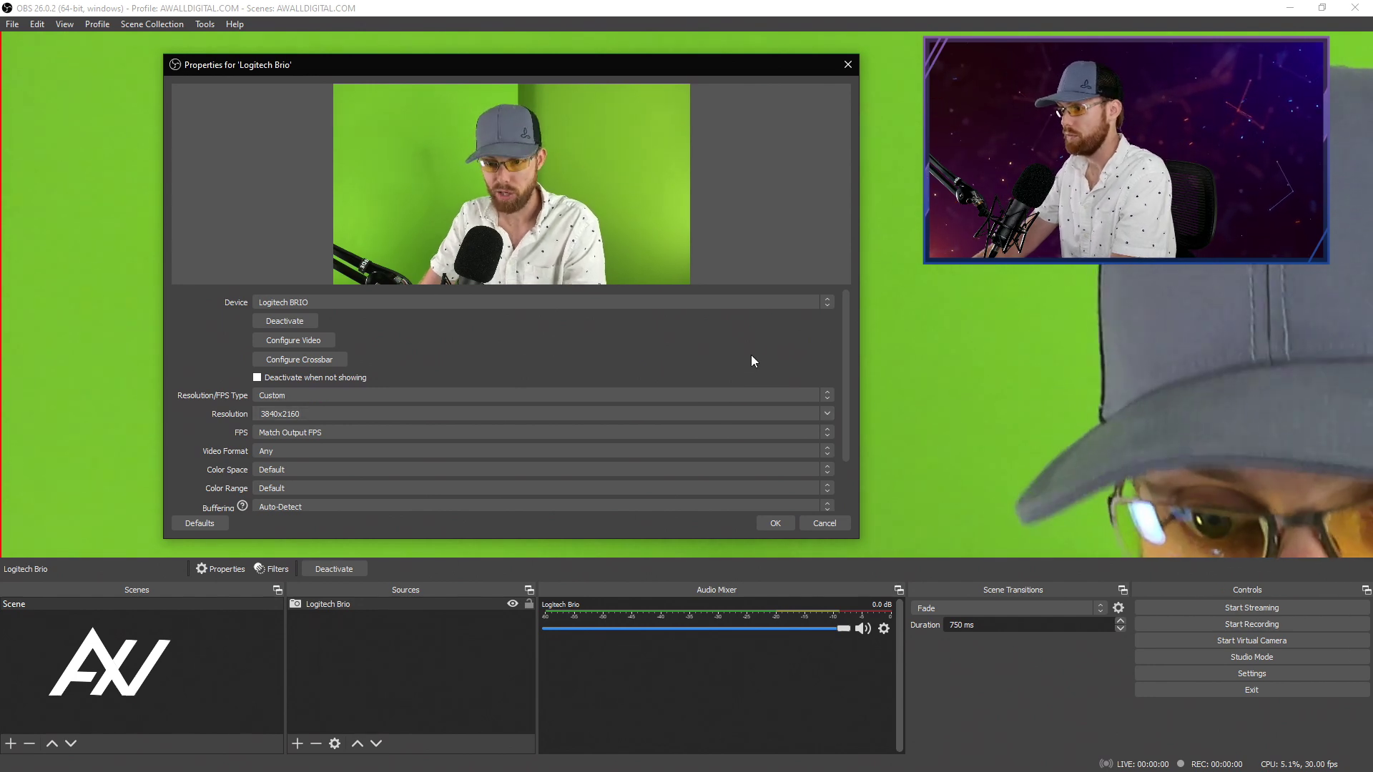
click(826, 431)
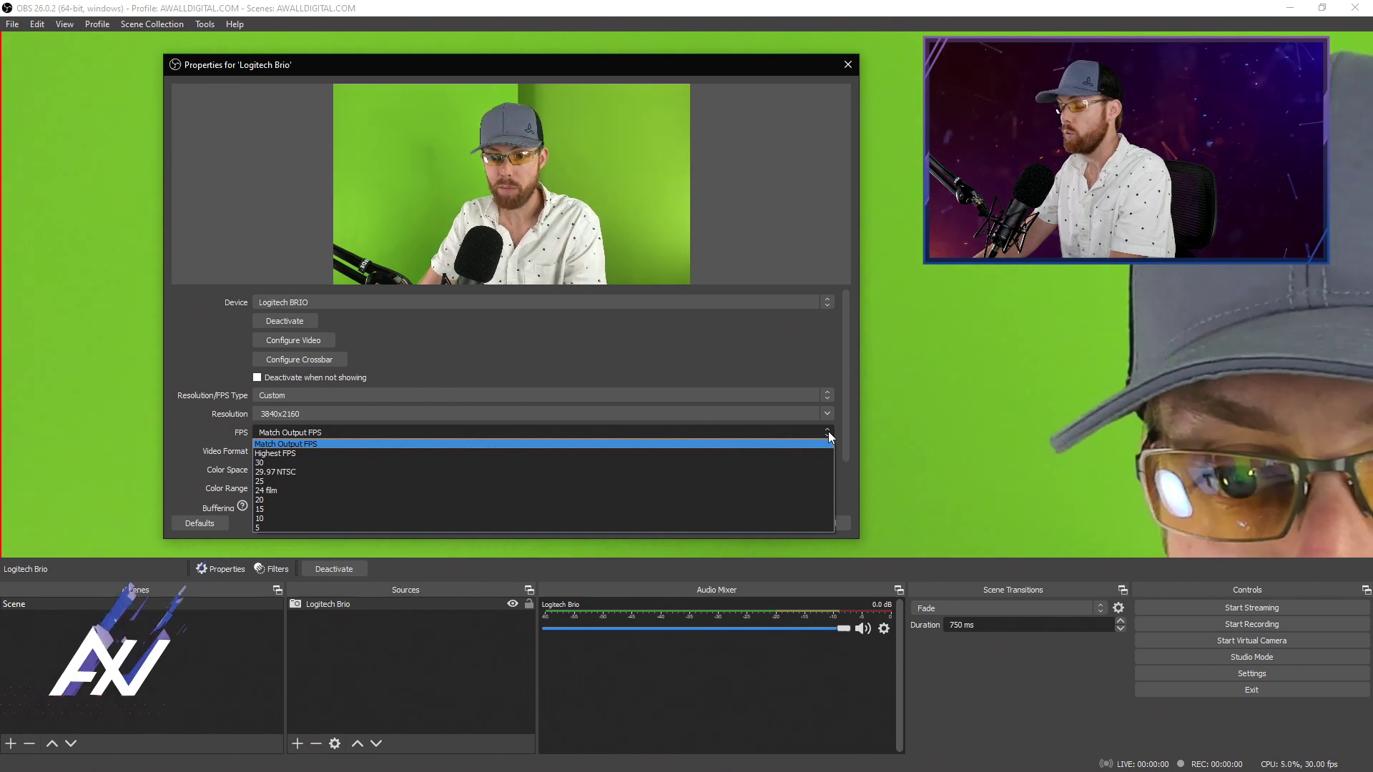
click(828, 431)
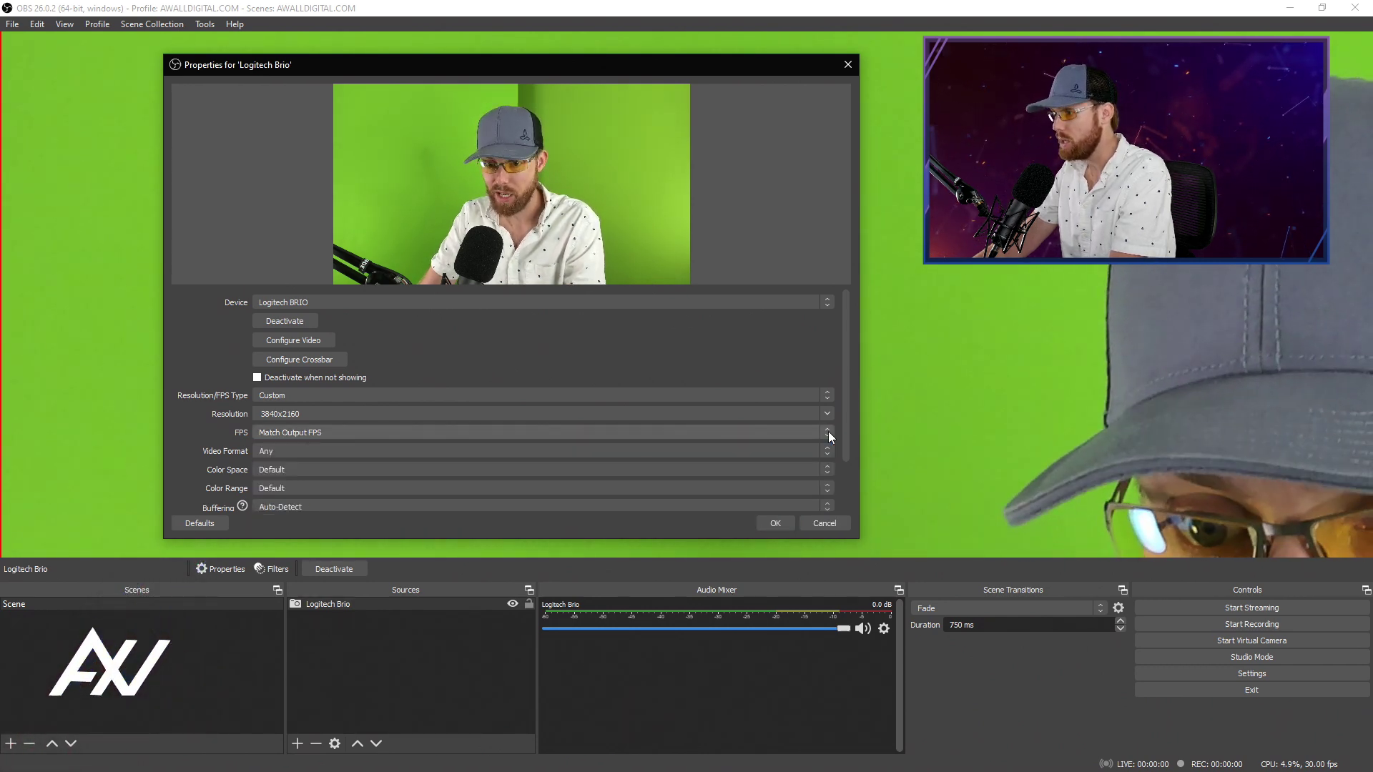
drag(846, 371, 852, 434)
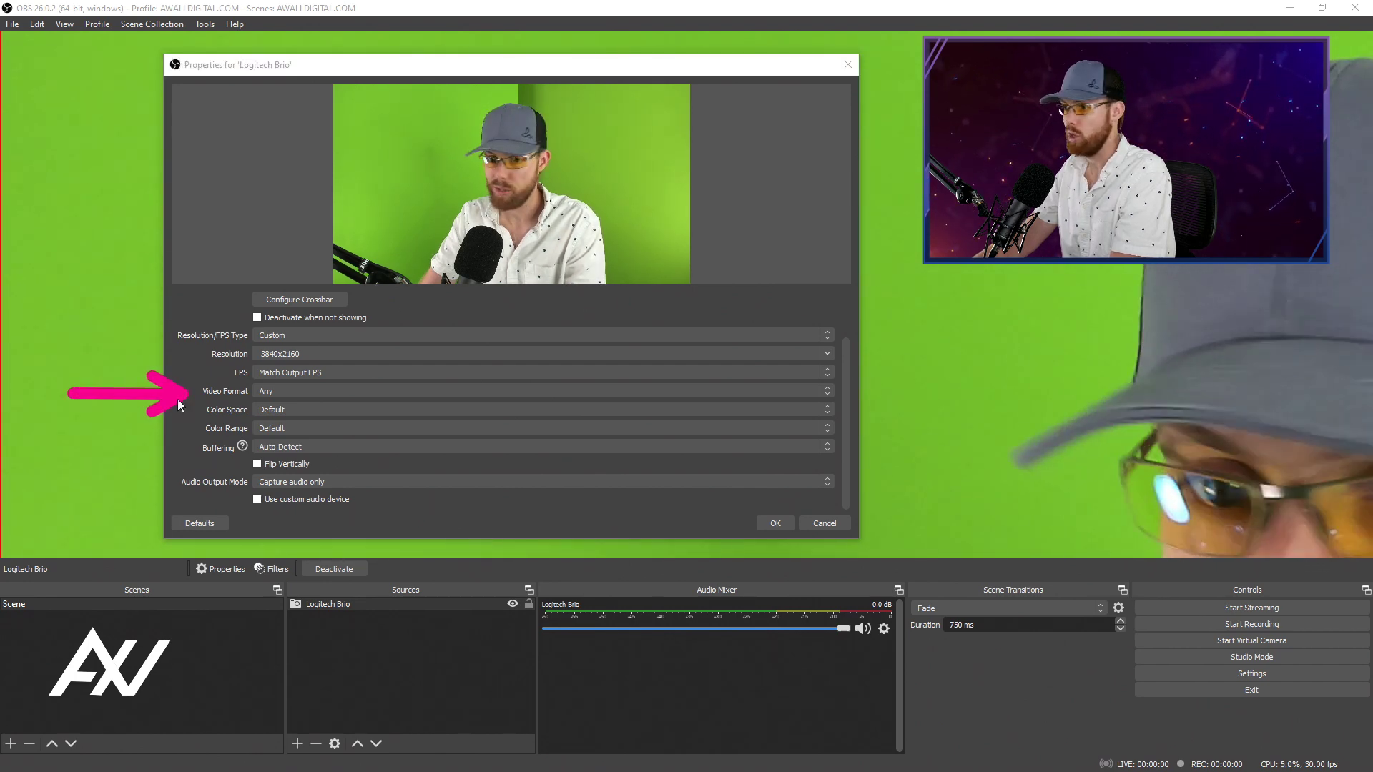
drag(95, 423, 185, 417)
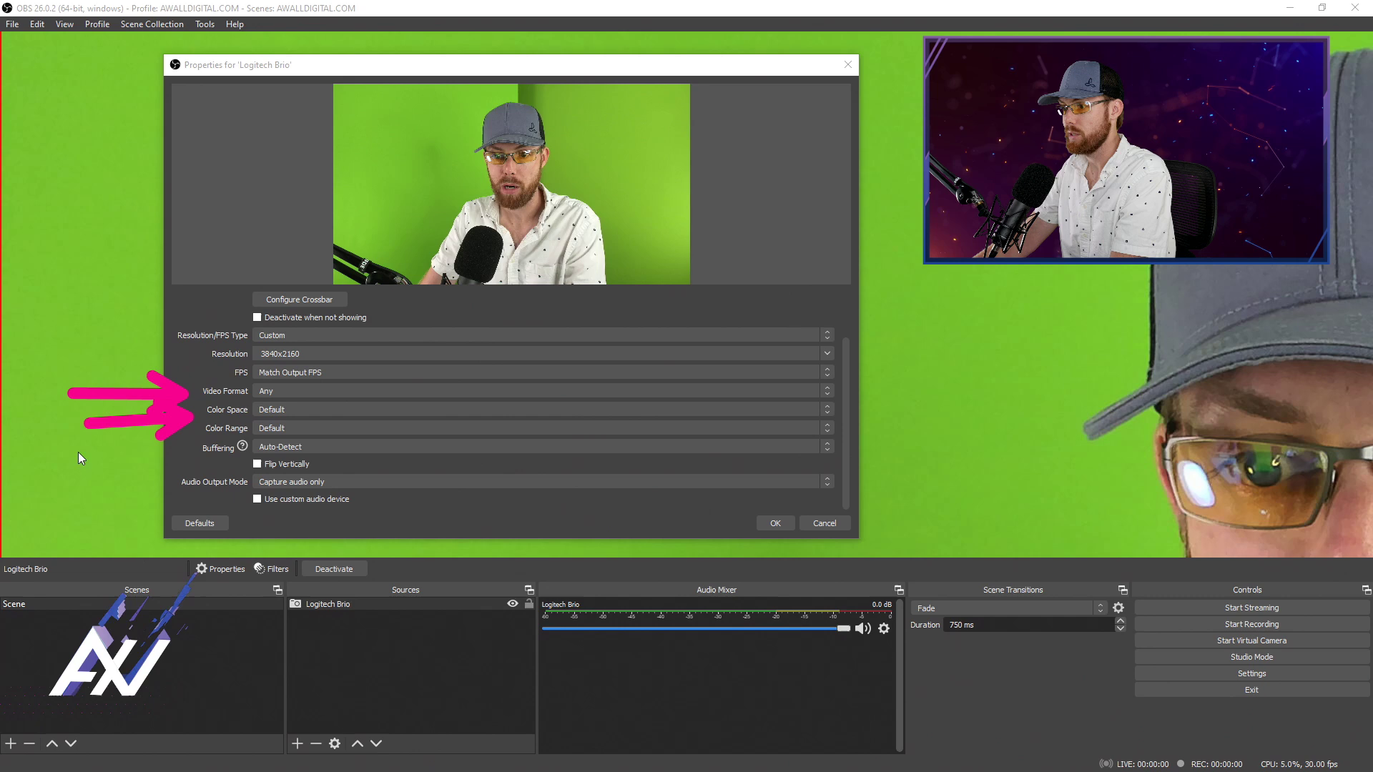
drag(79, 452, 179, 443)
drag(64, 485, 185, 476)
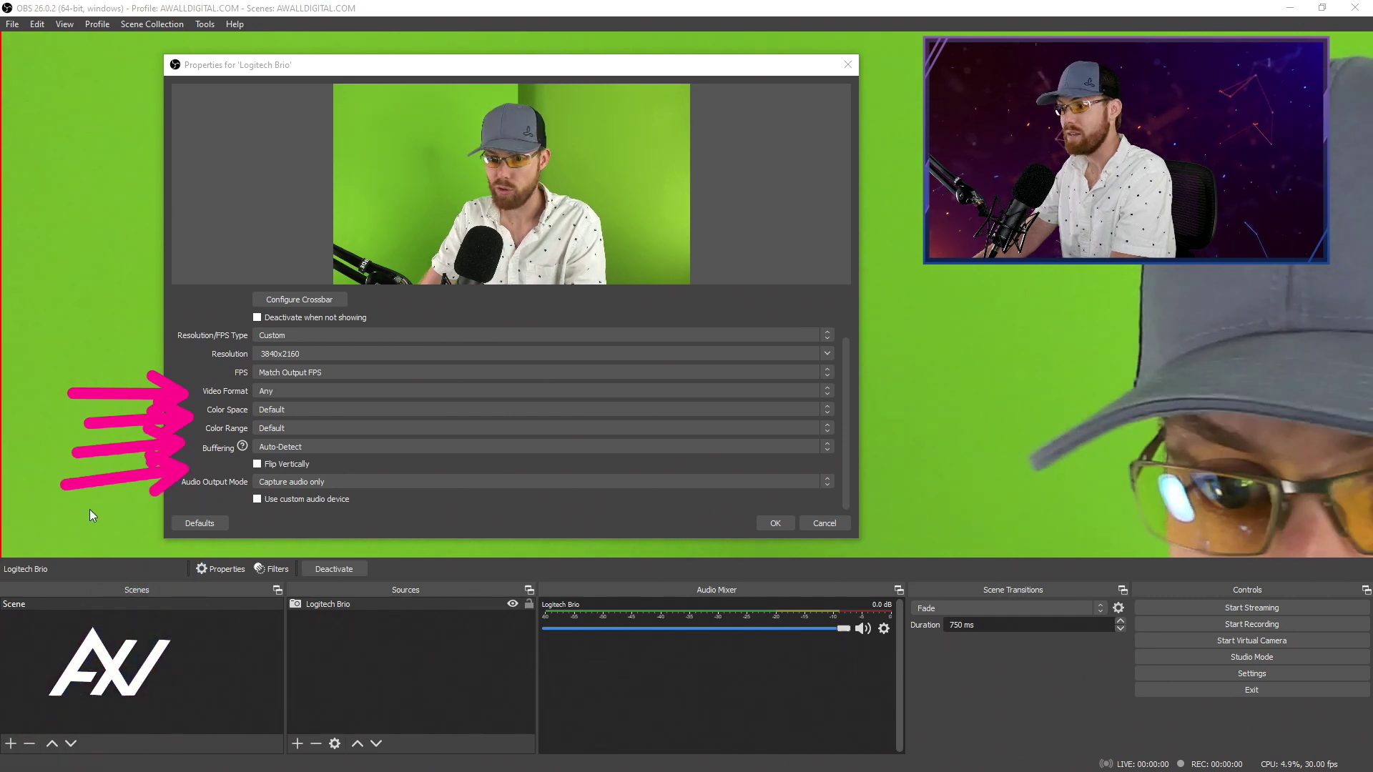
drag(22, 532, 191, 507)
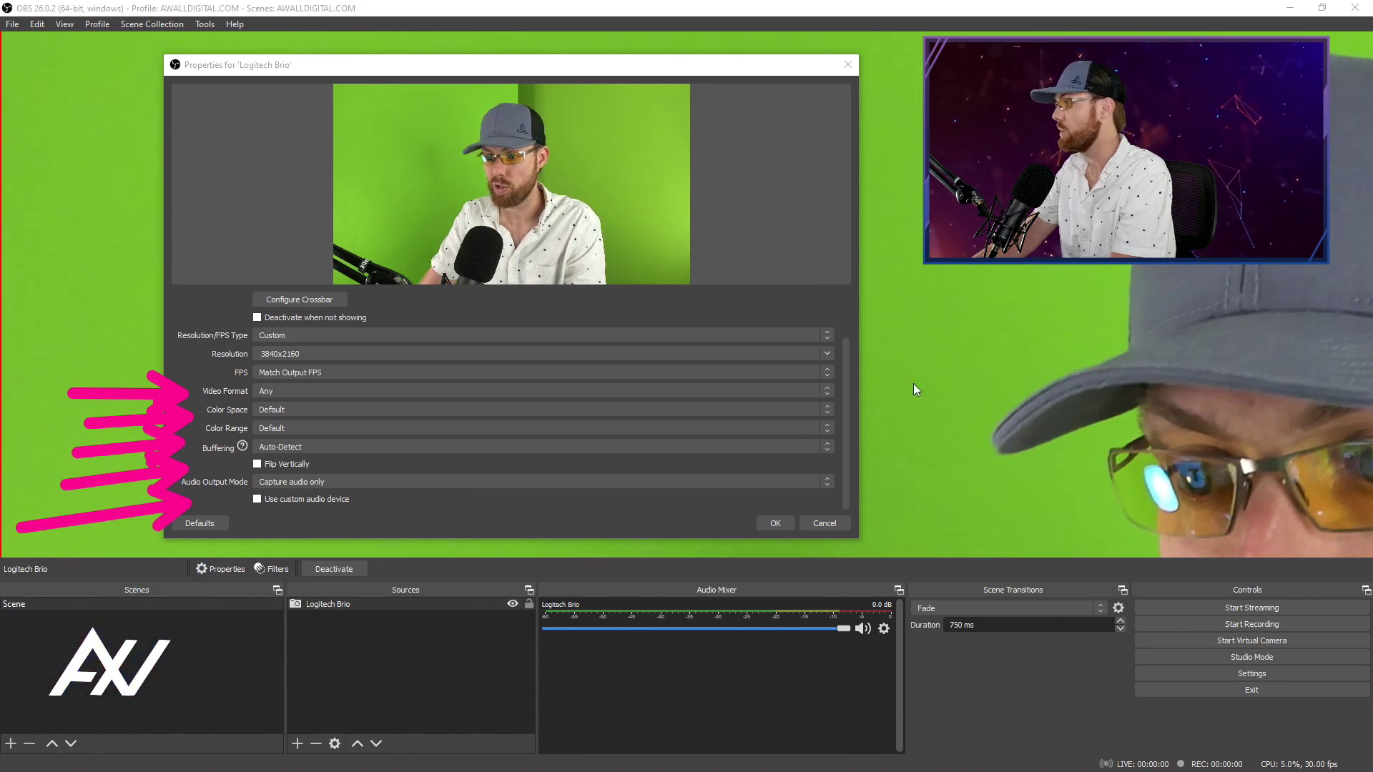
key(Escape)
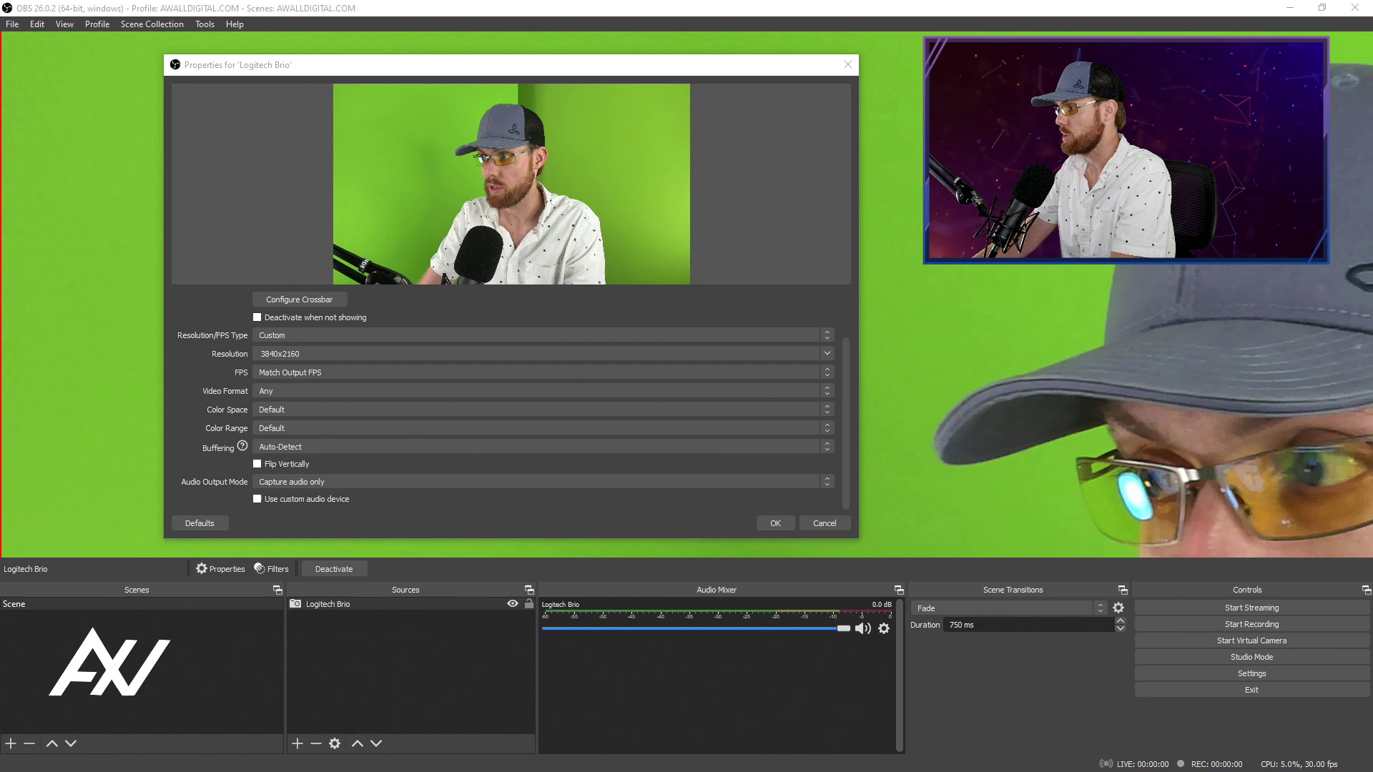
drag(844, 429, 848, 337)
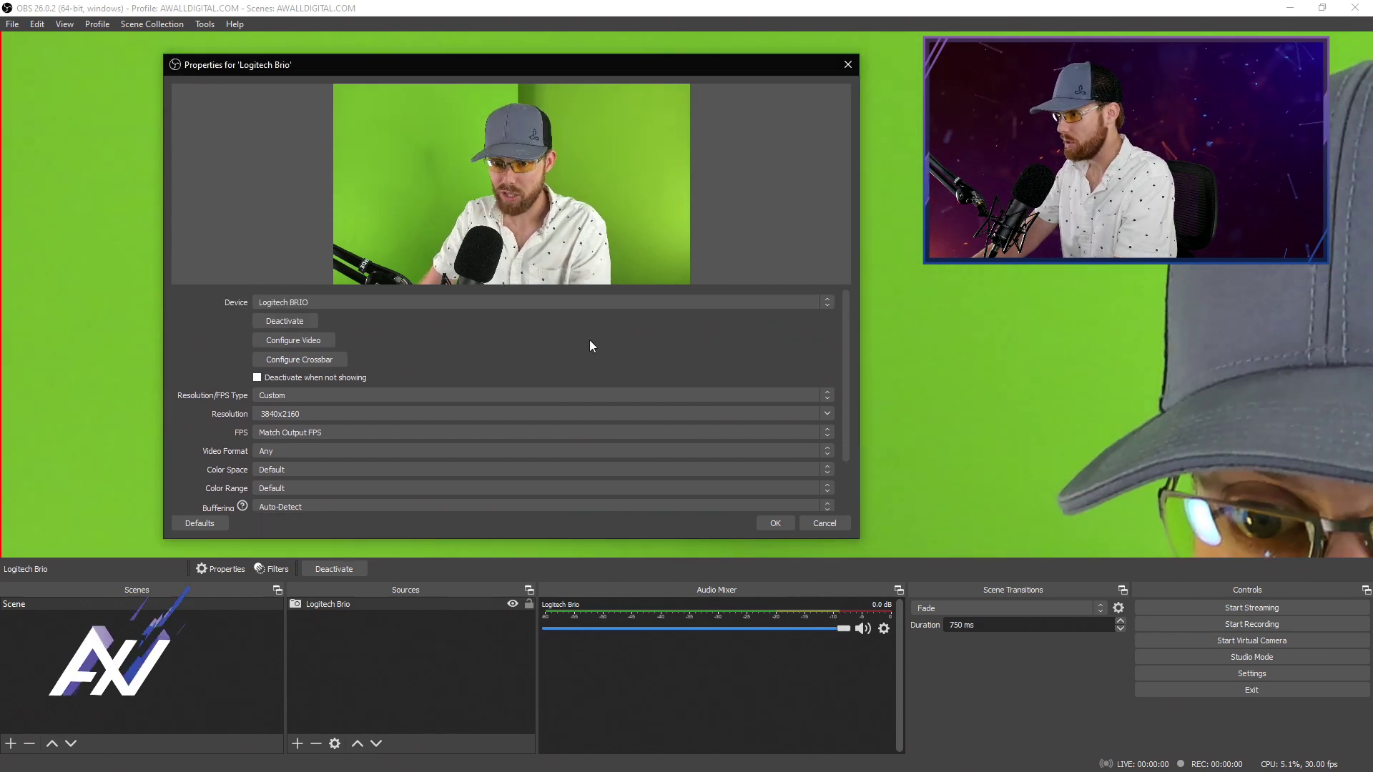
- Save the Brio properties and apply Transform > Fit to screen to the Brio camera
click(775, 524)
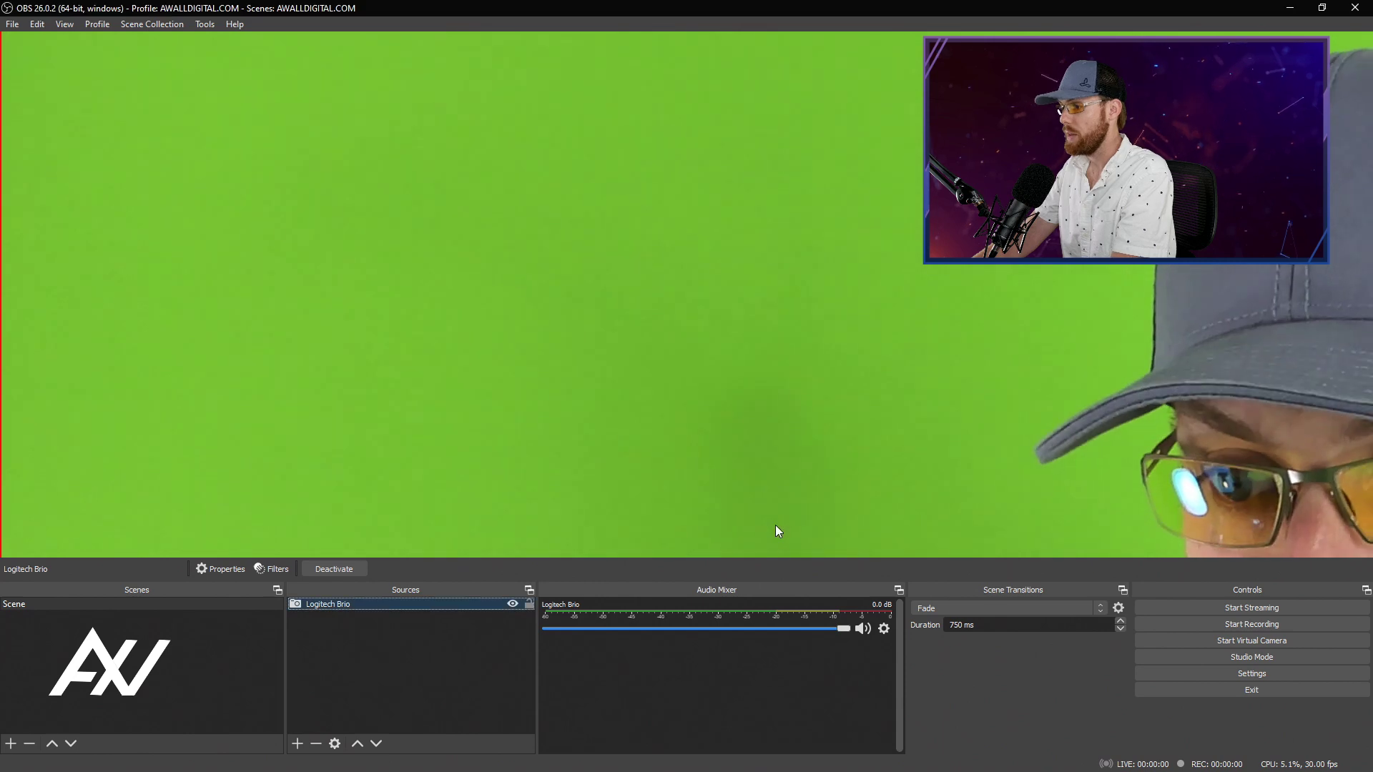
right_click(451, 610)
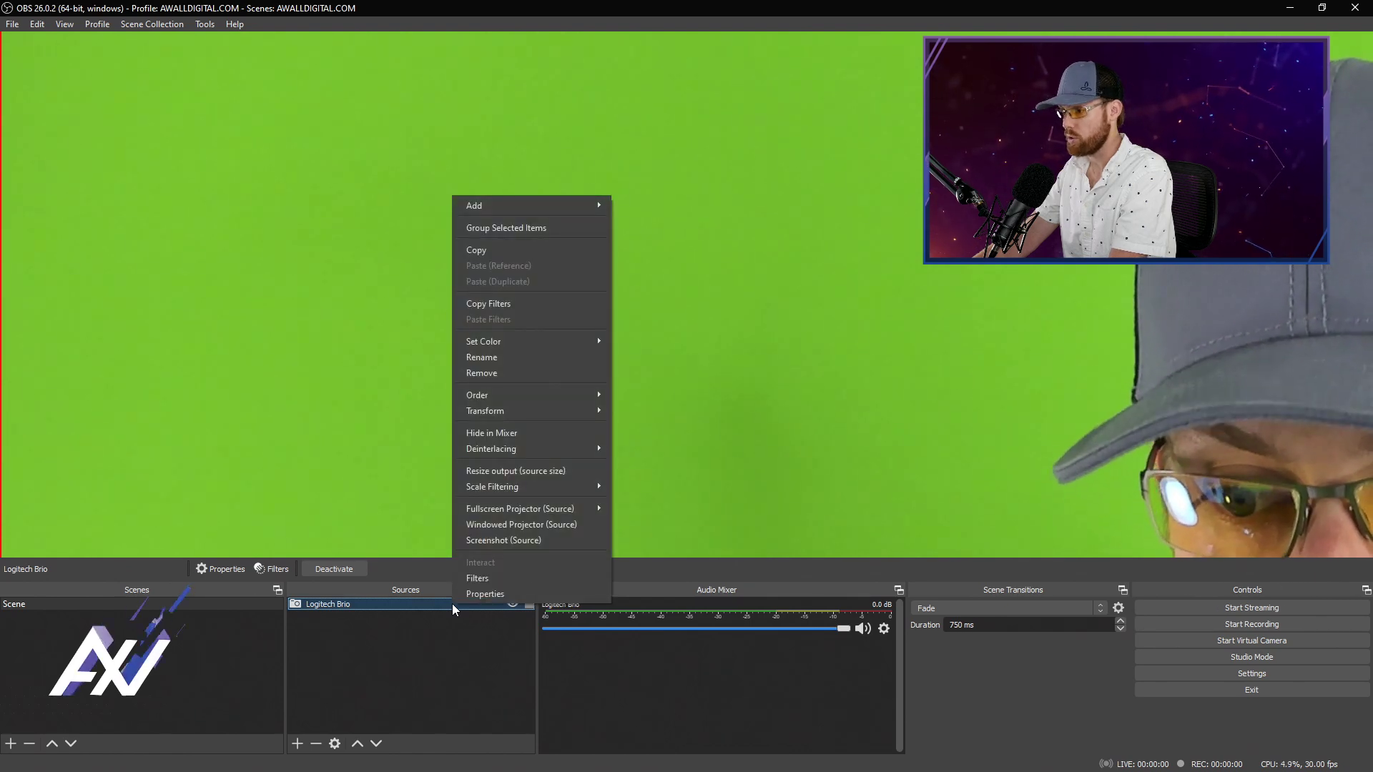
right_click(366, 286)
right_click(366, 286)
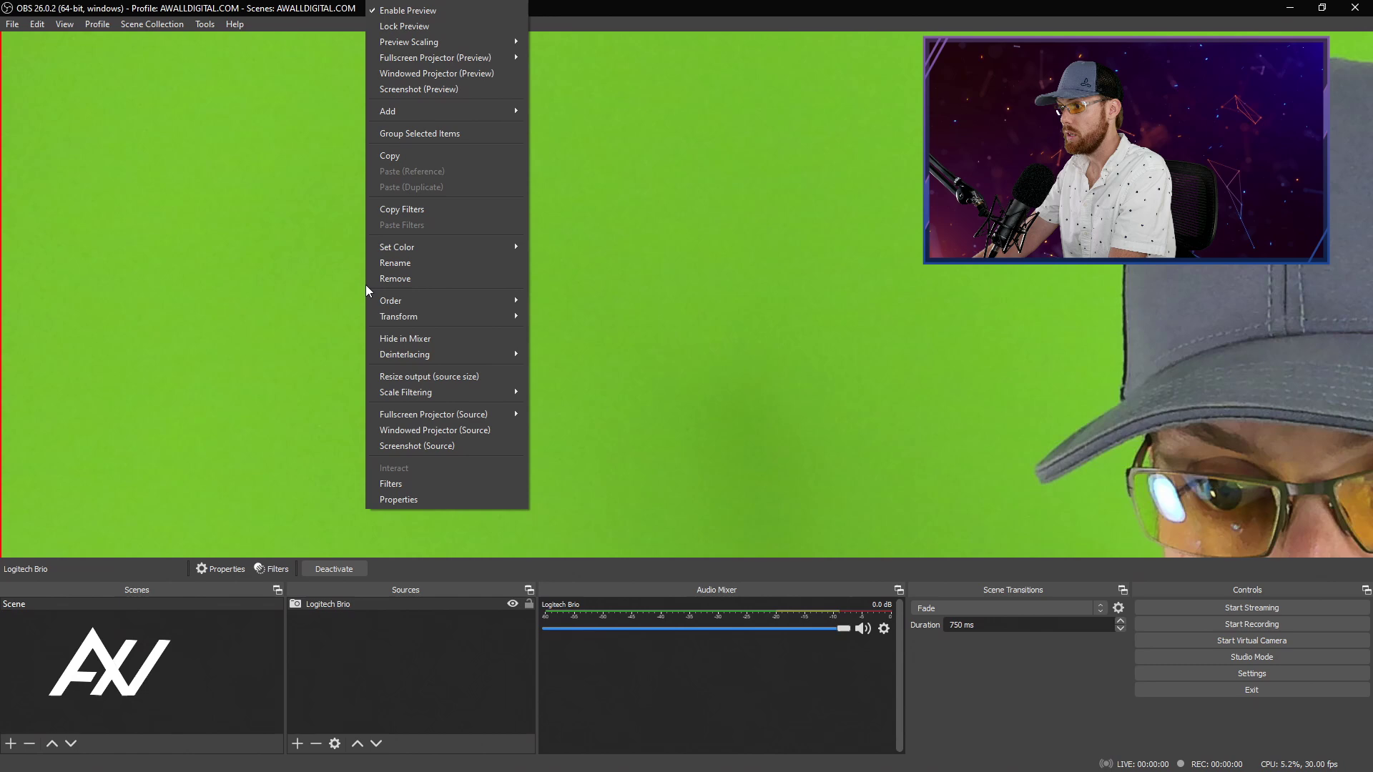
mouse_move(491, 324)
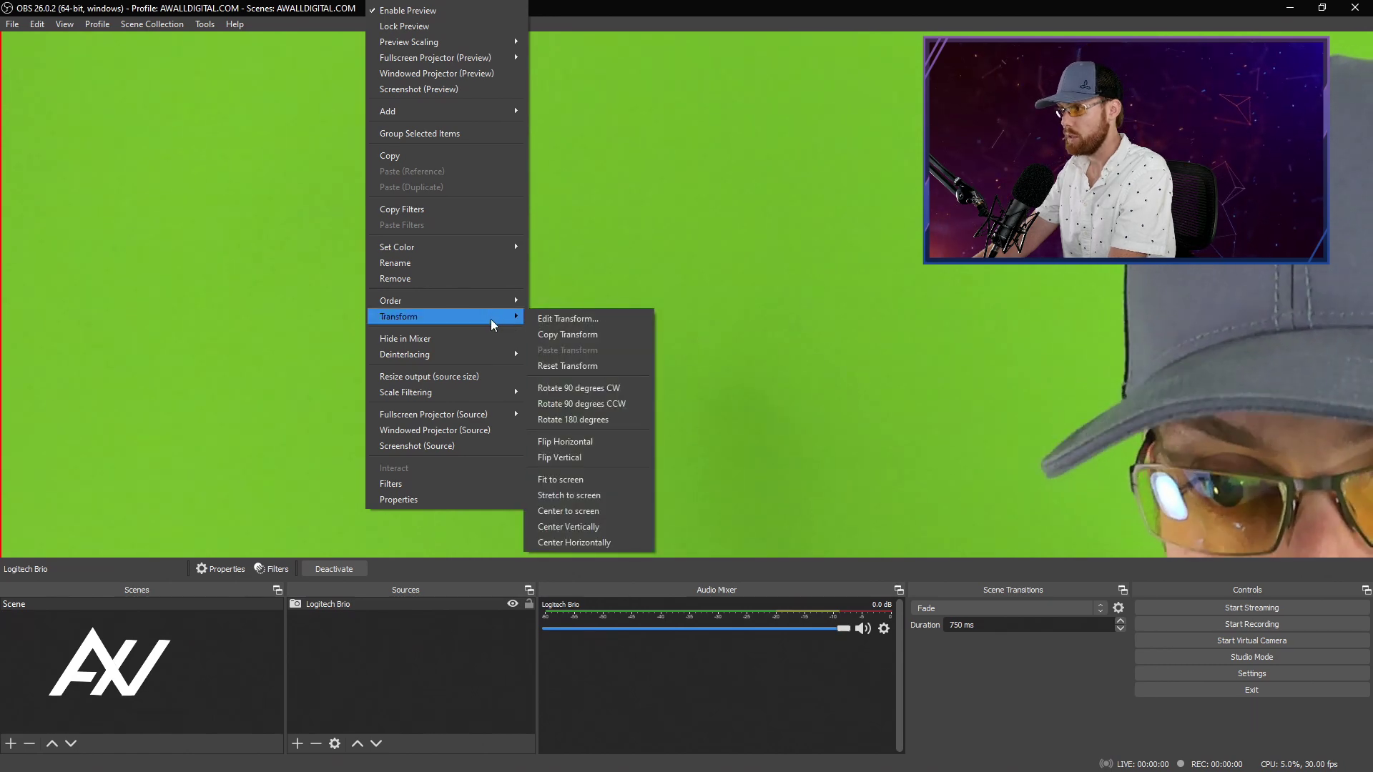
click(619, 480)
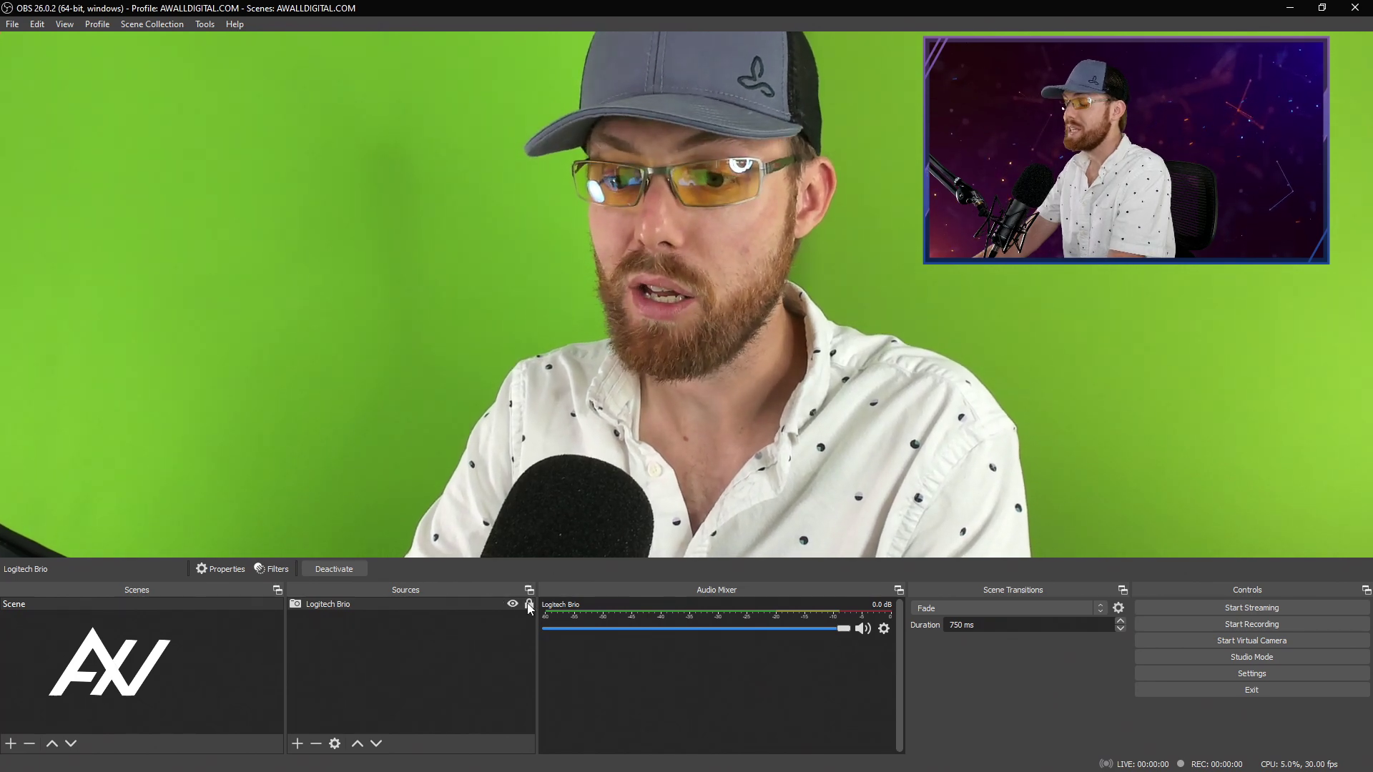
- Add another Video Capture Device source and name it 'Logitech C920'
click(297, 745)
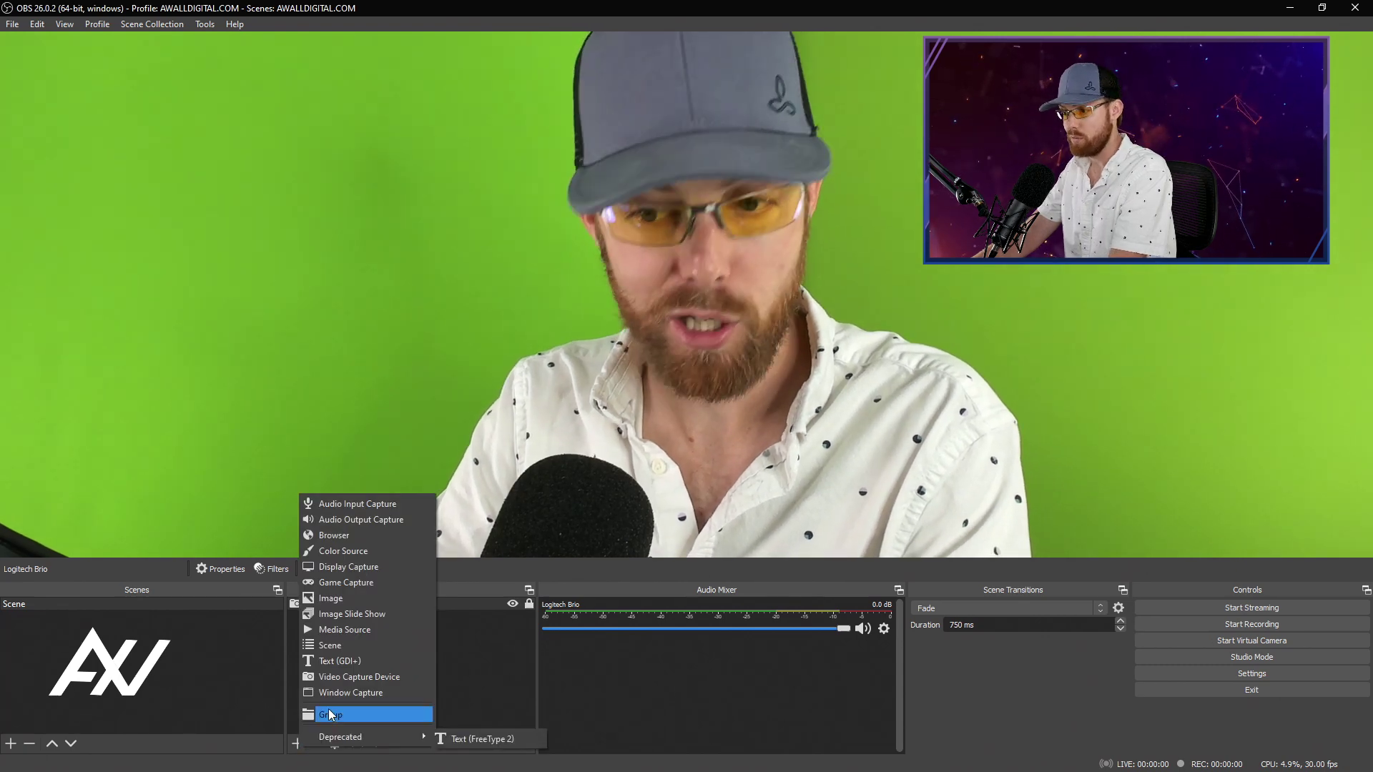
click(413, 675)
text(Lo)
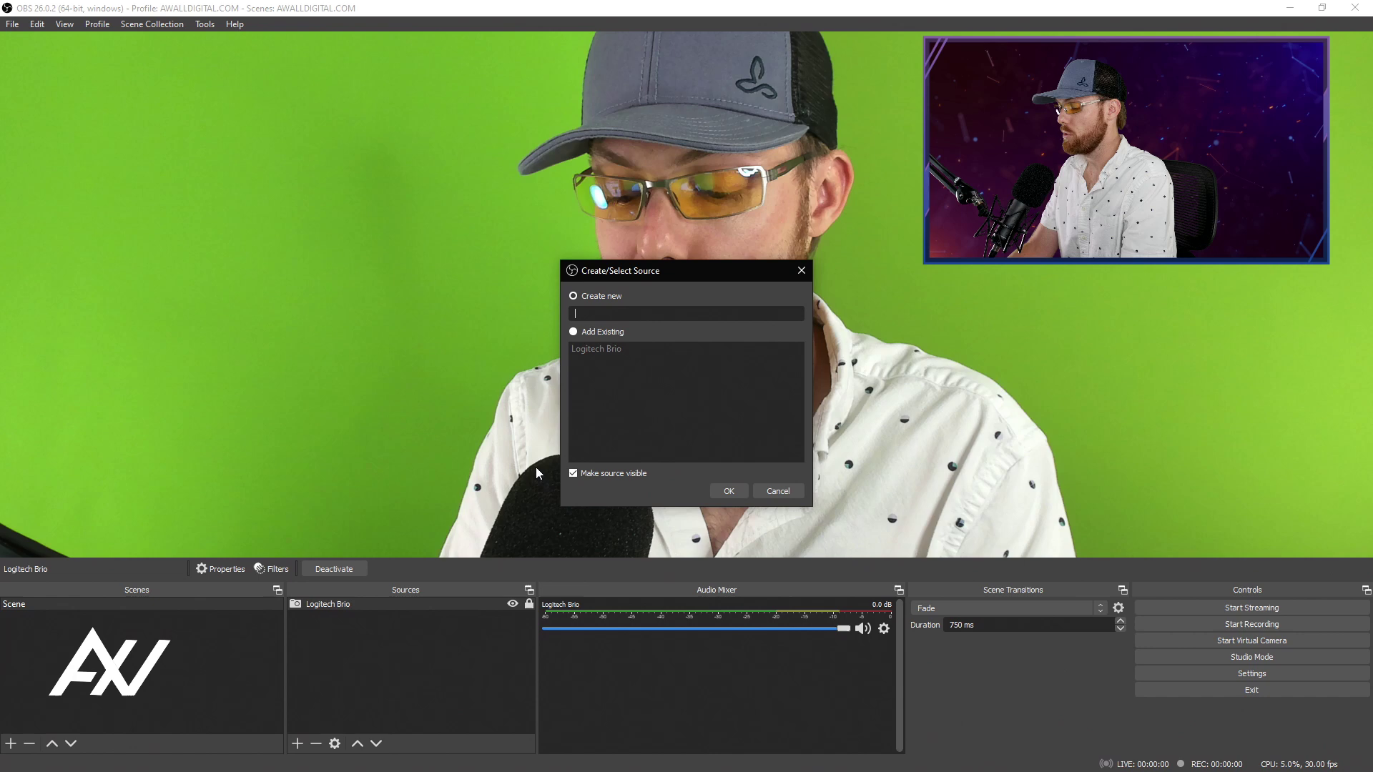
text(gi)
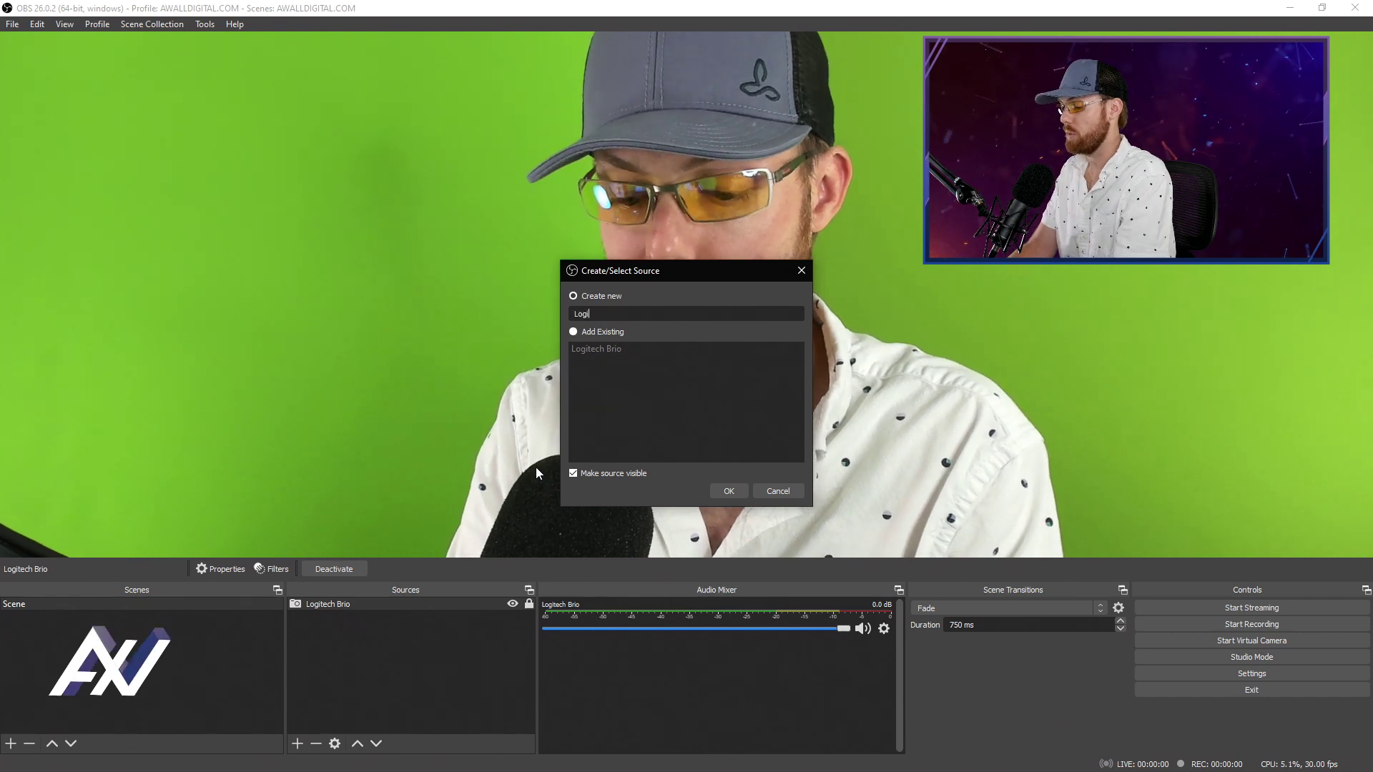
text(tech )
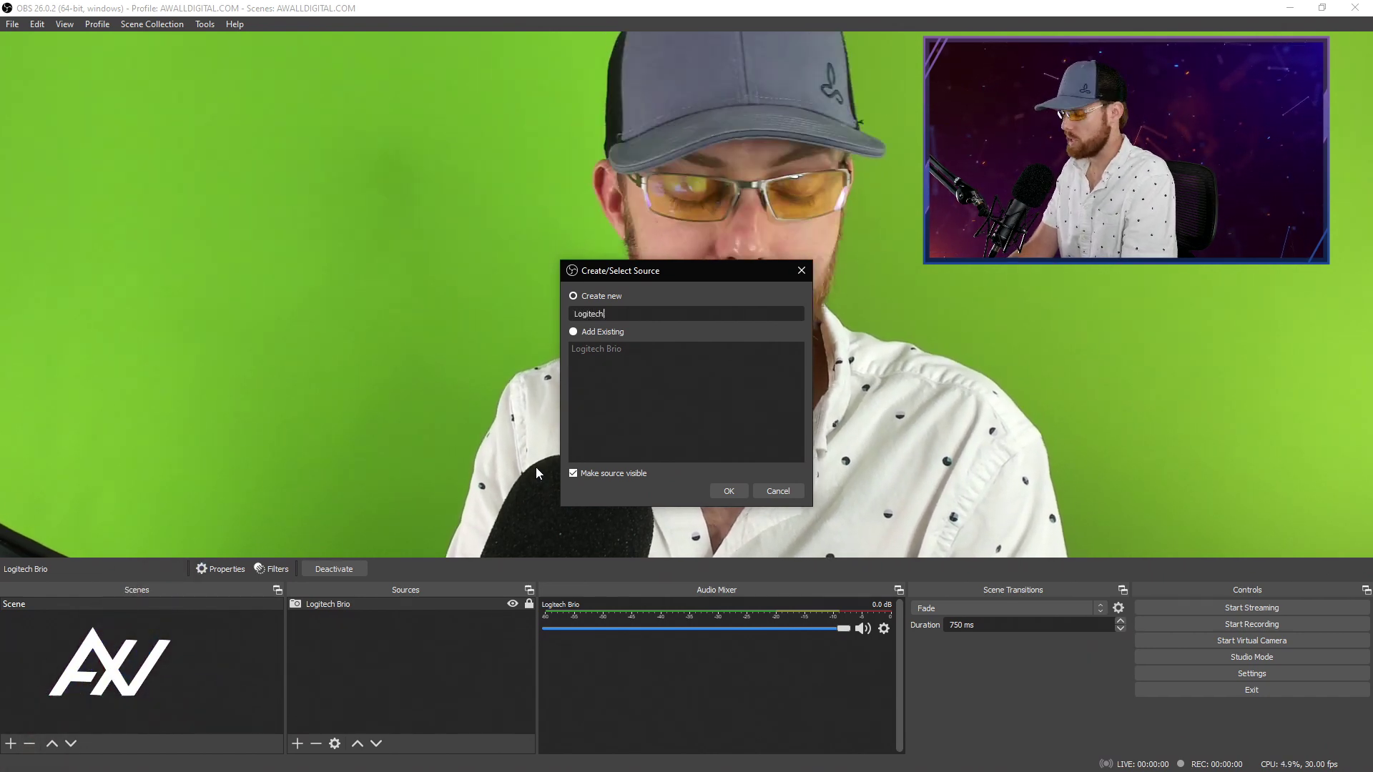
text(C920)
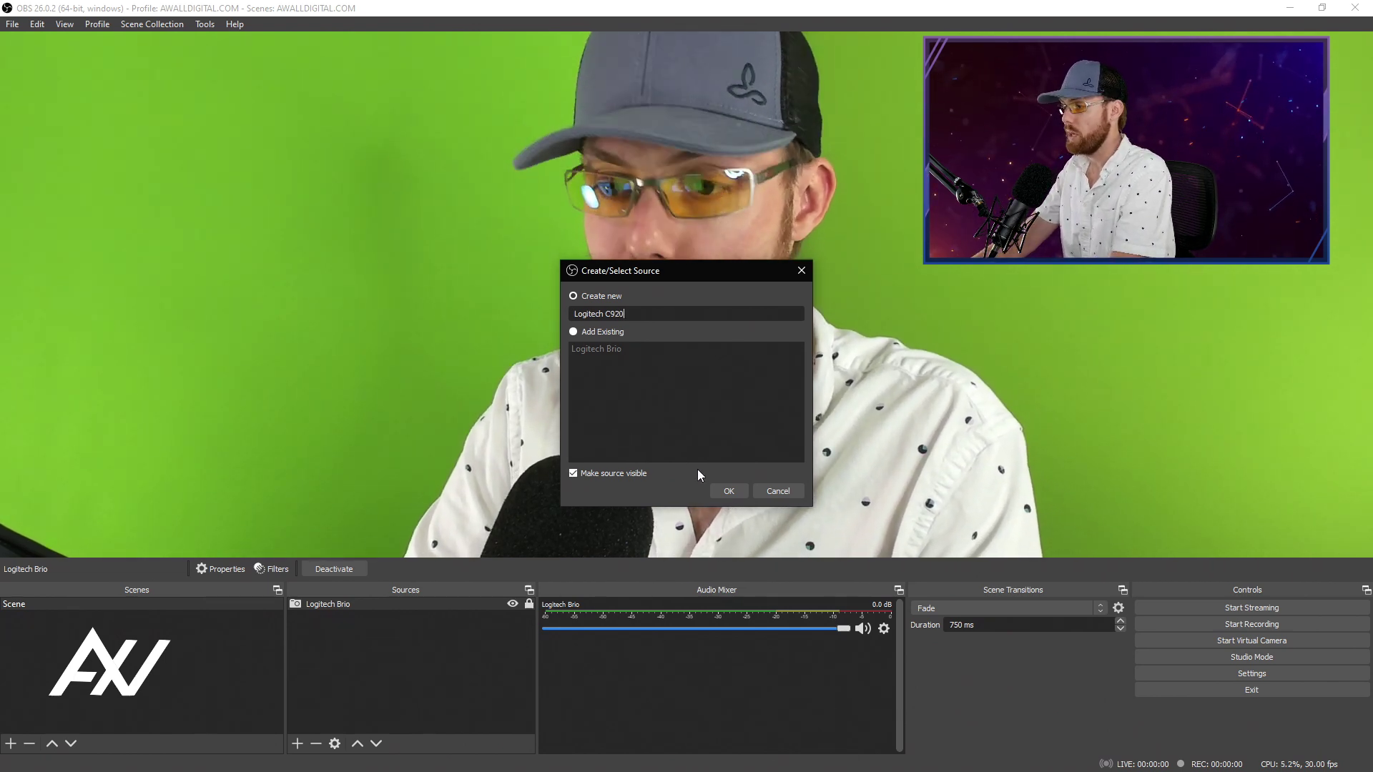
- Create the Logitech C920 source and set its device to HD Pro Webcam C920
click(736, 493)
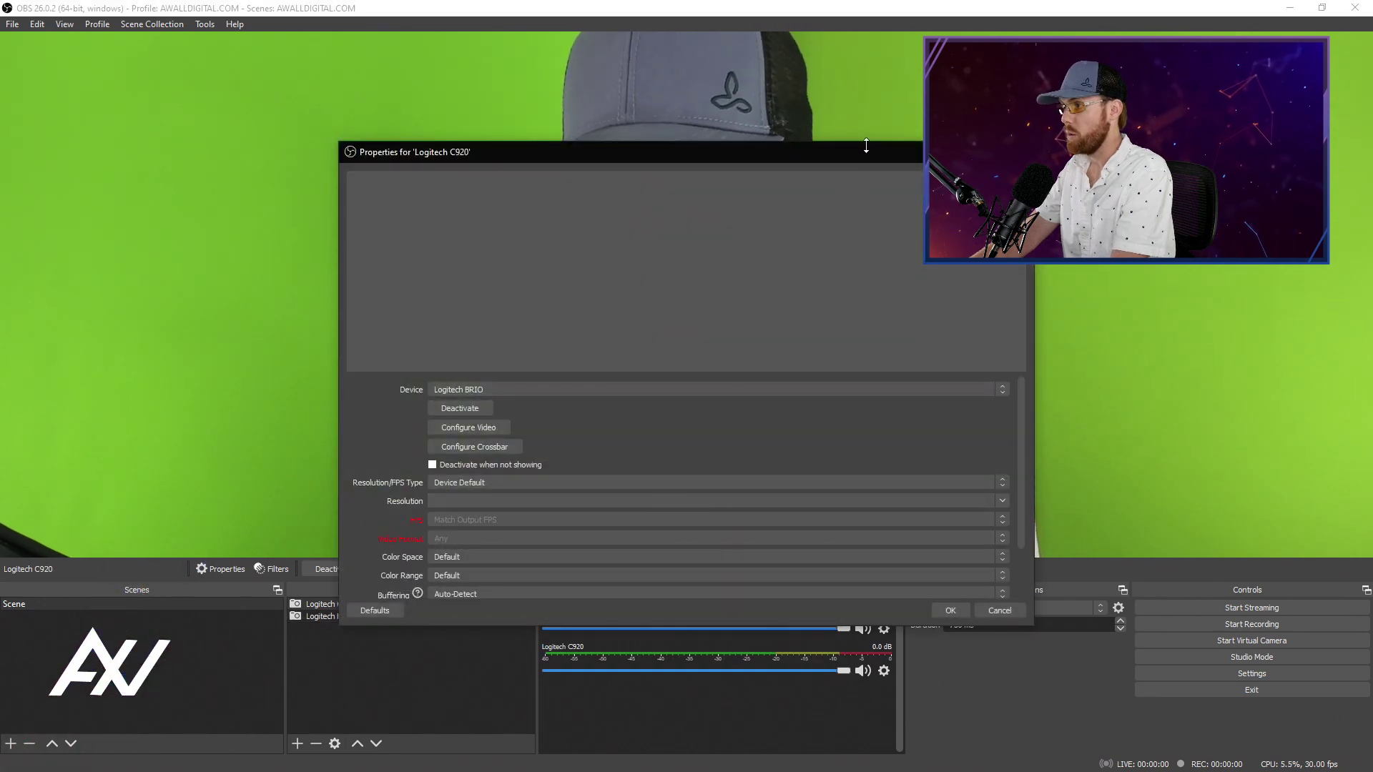
drag(857, 156, 648, 85)
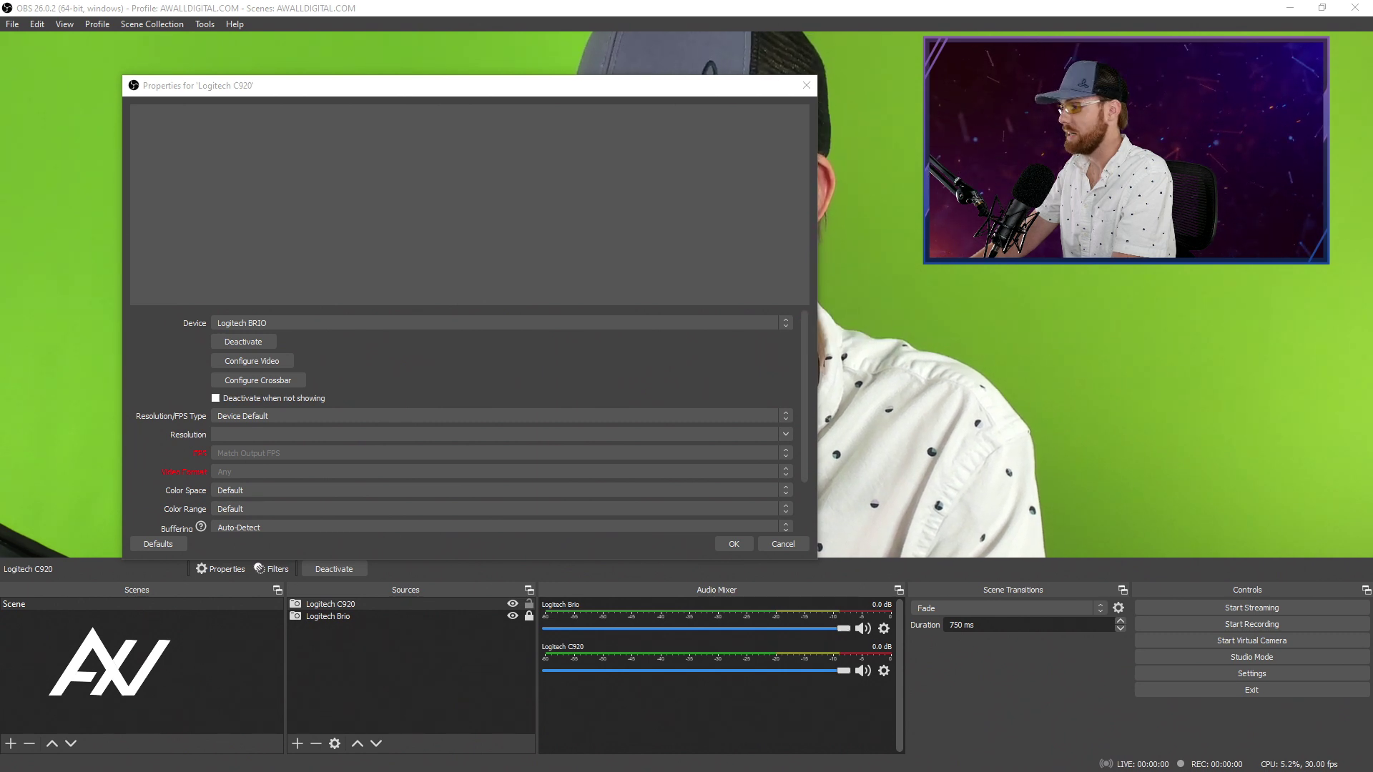
click(742, 325)
click(648, 342)
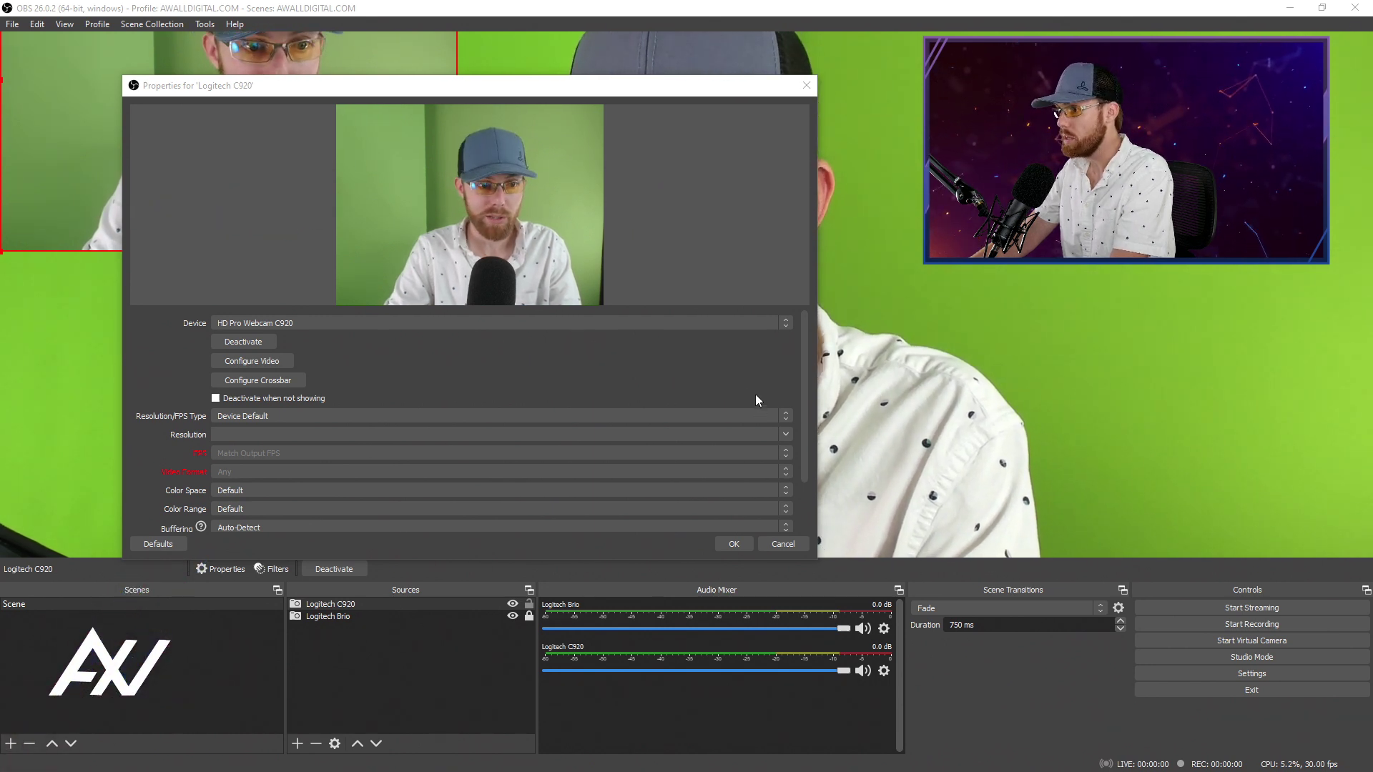
- Give the C920 a Custom Resolution/FPS Type at 1920x1080, keeping Match Output FPS
click(786, 416)
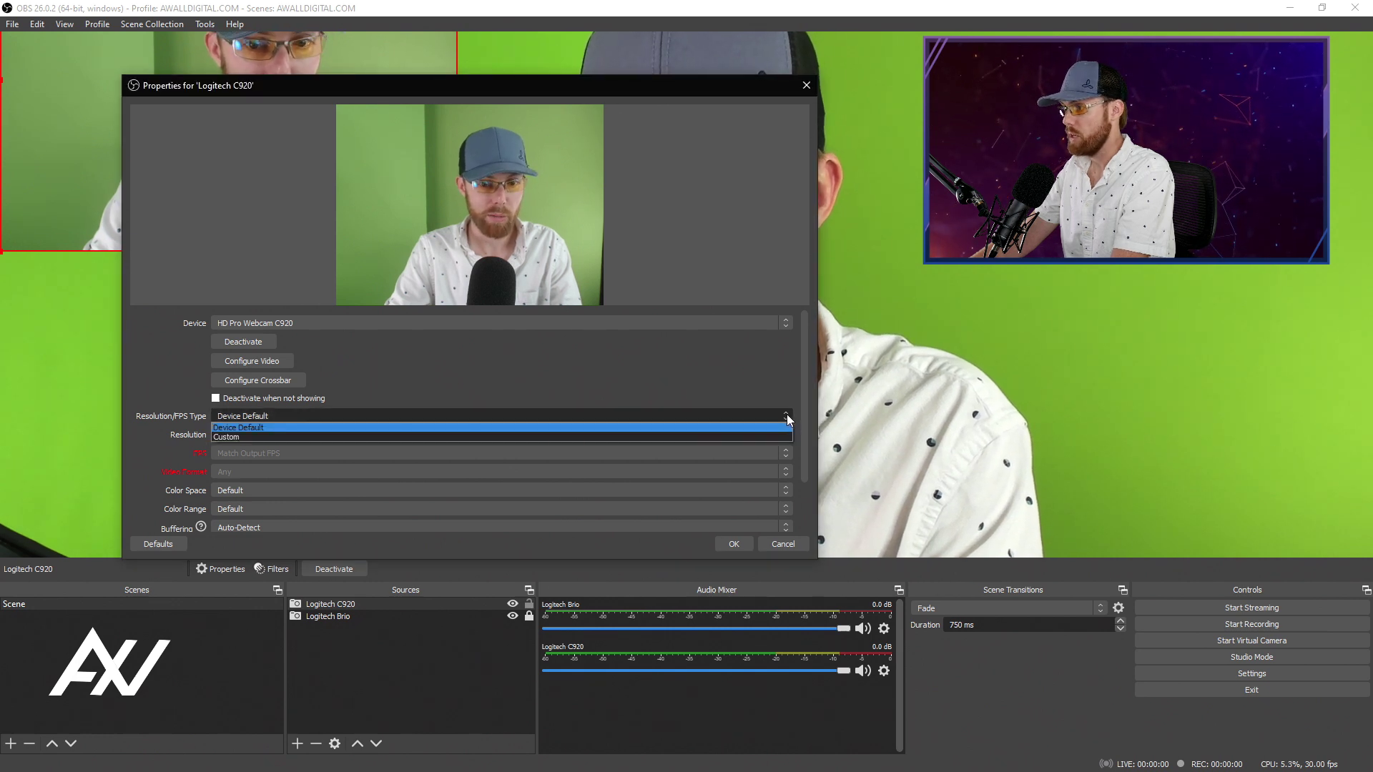
click(753, 436)
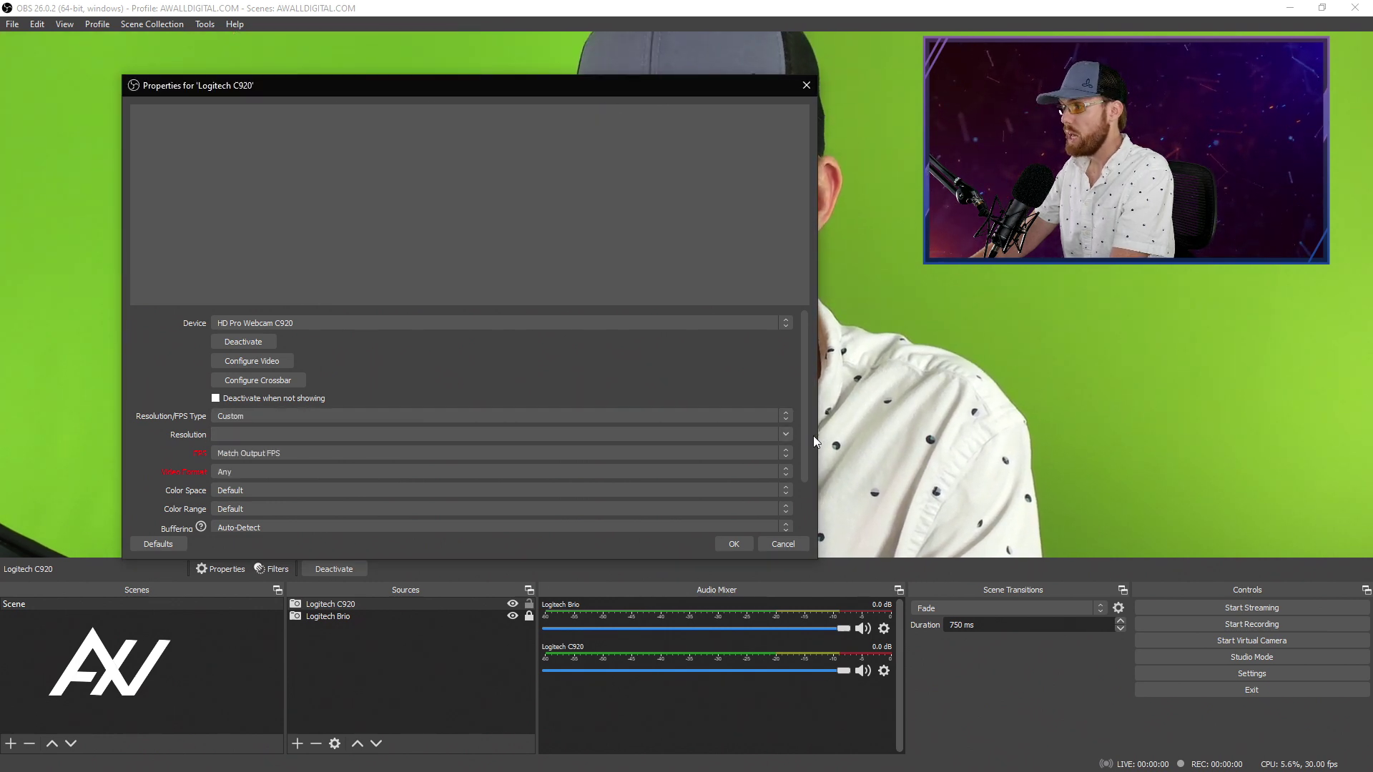
click(787, 437)
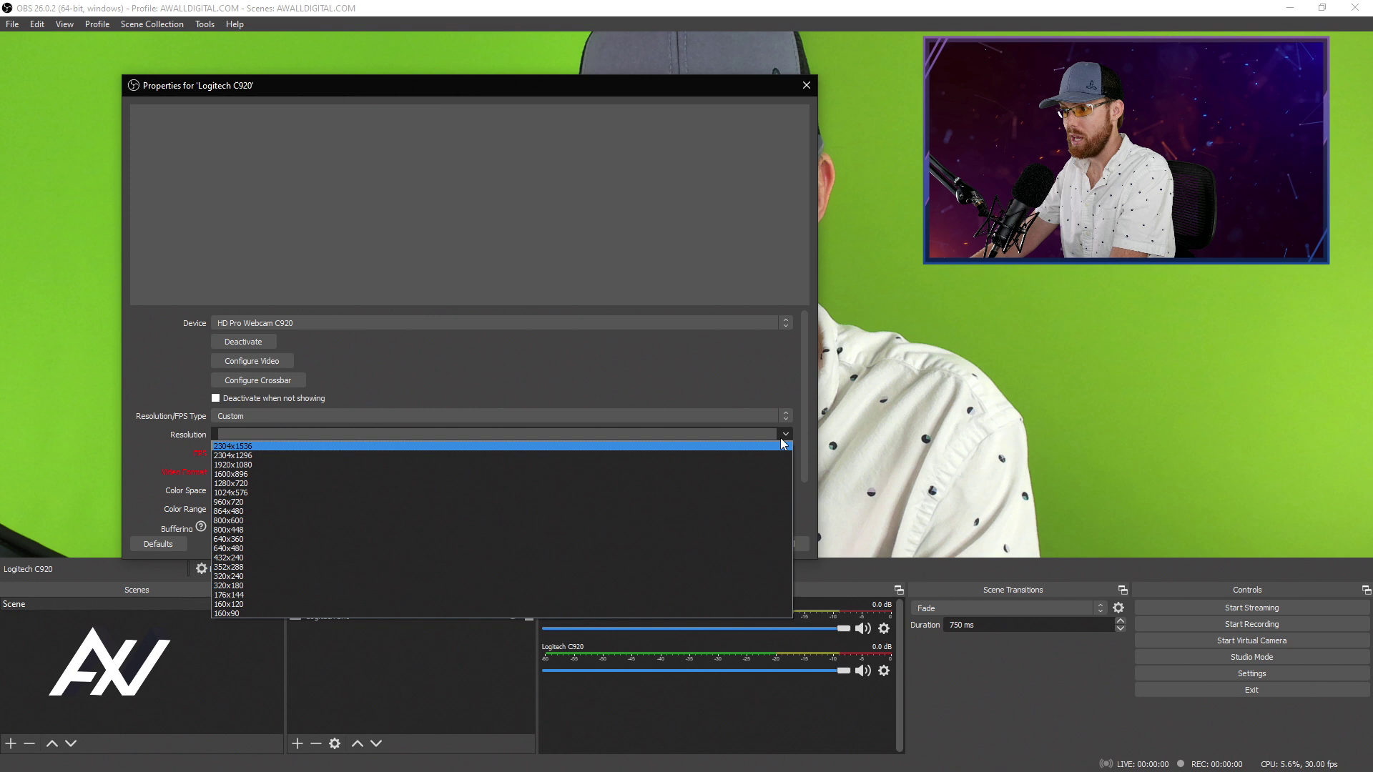
click(705, 465)
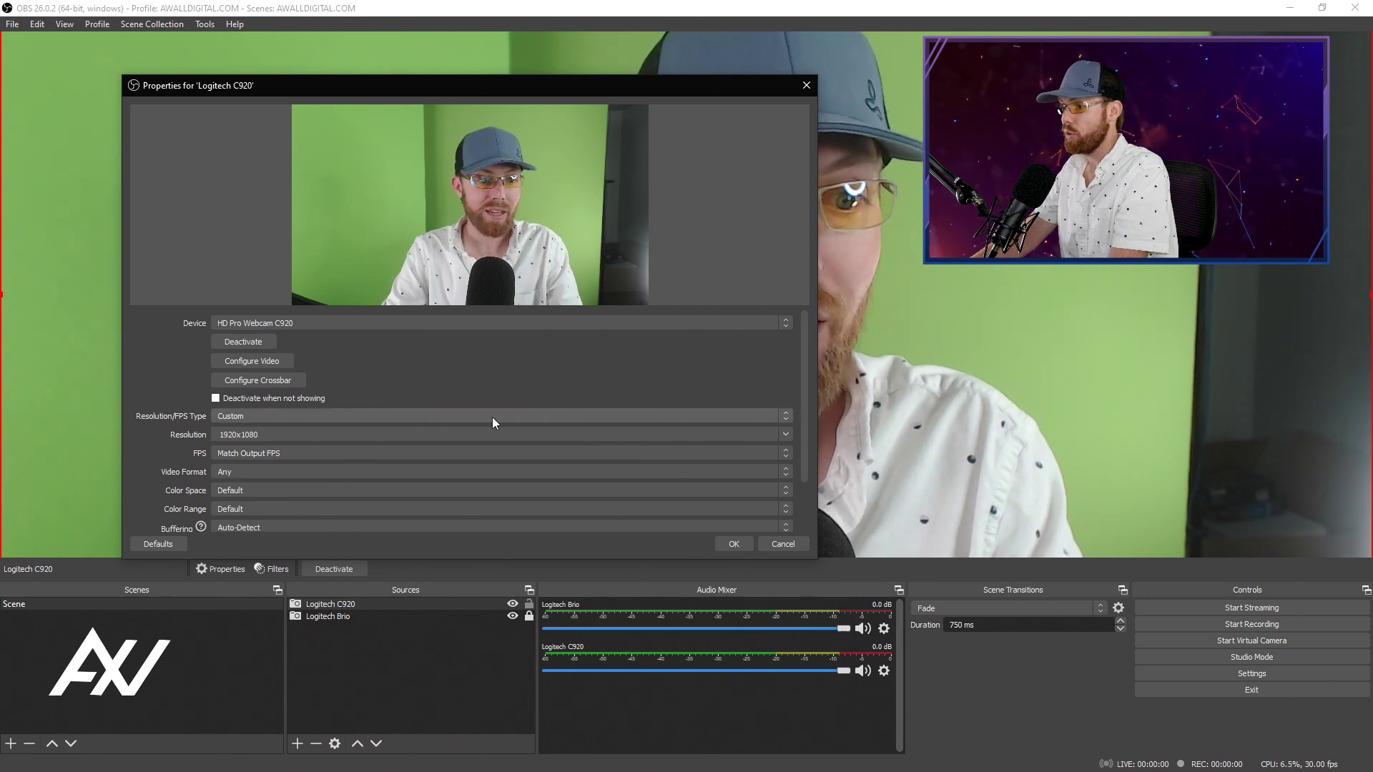
click(783, 453)
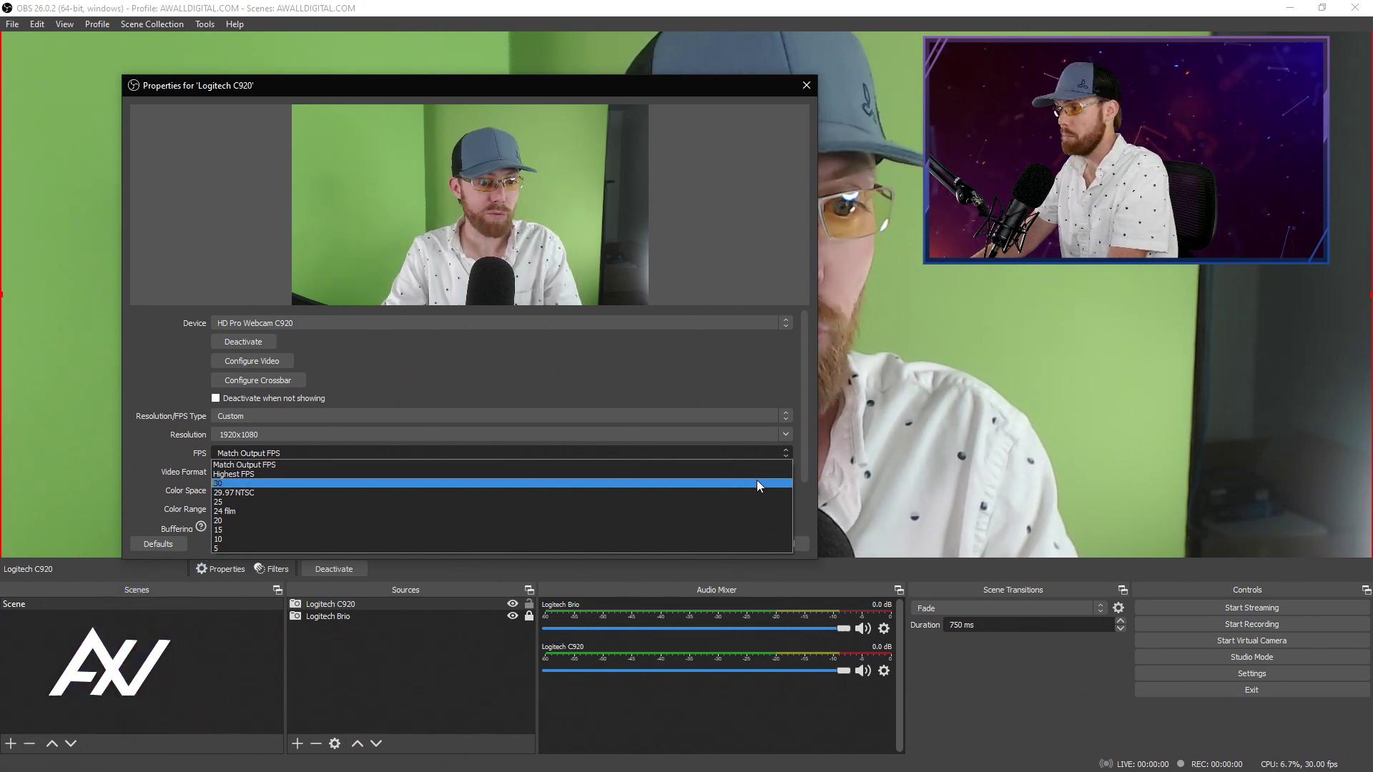
click(770, 386)
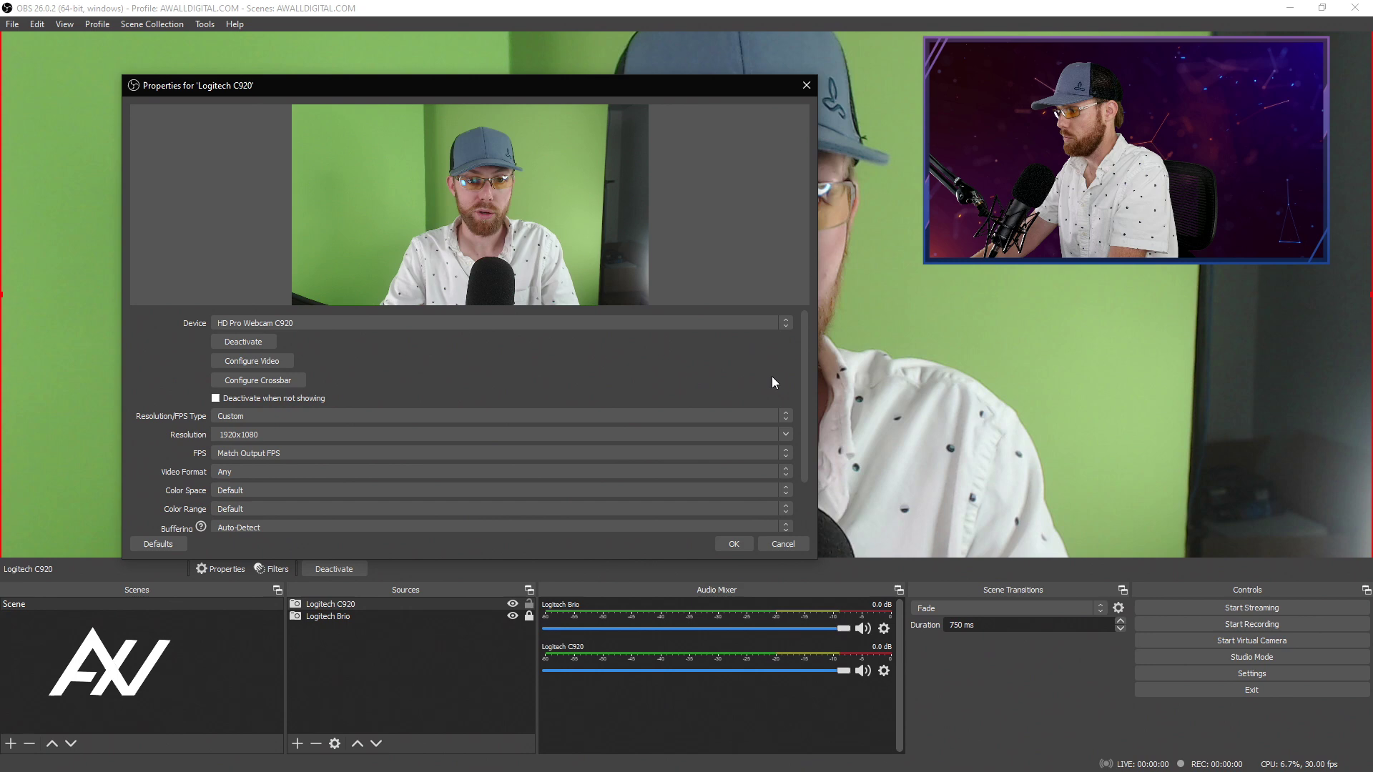
- Save the C920 properties and select the Logitech C920 source in Sources
click(739, 544)
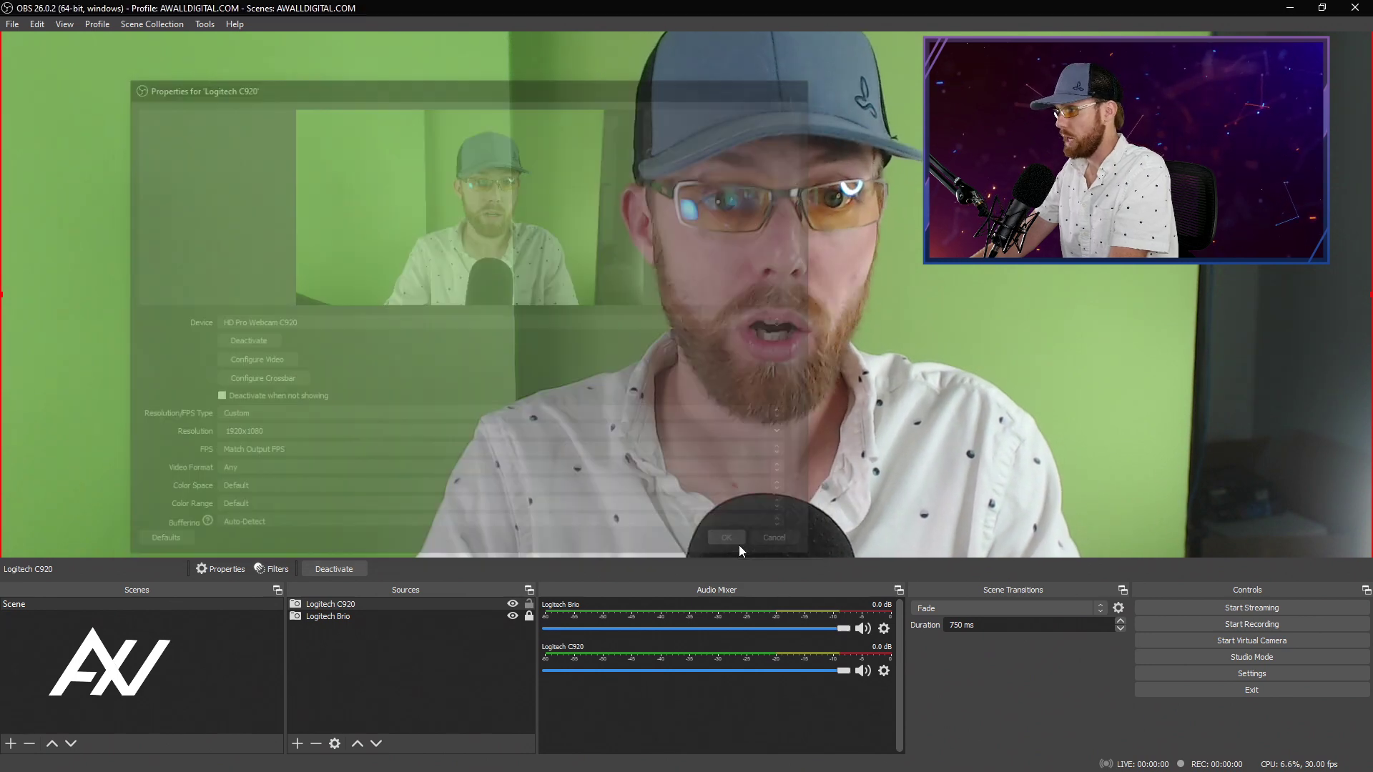
click(416, 604)
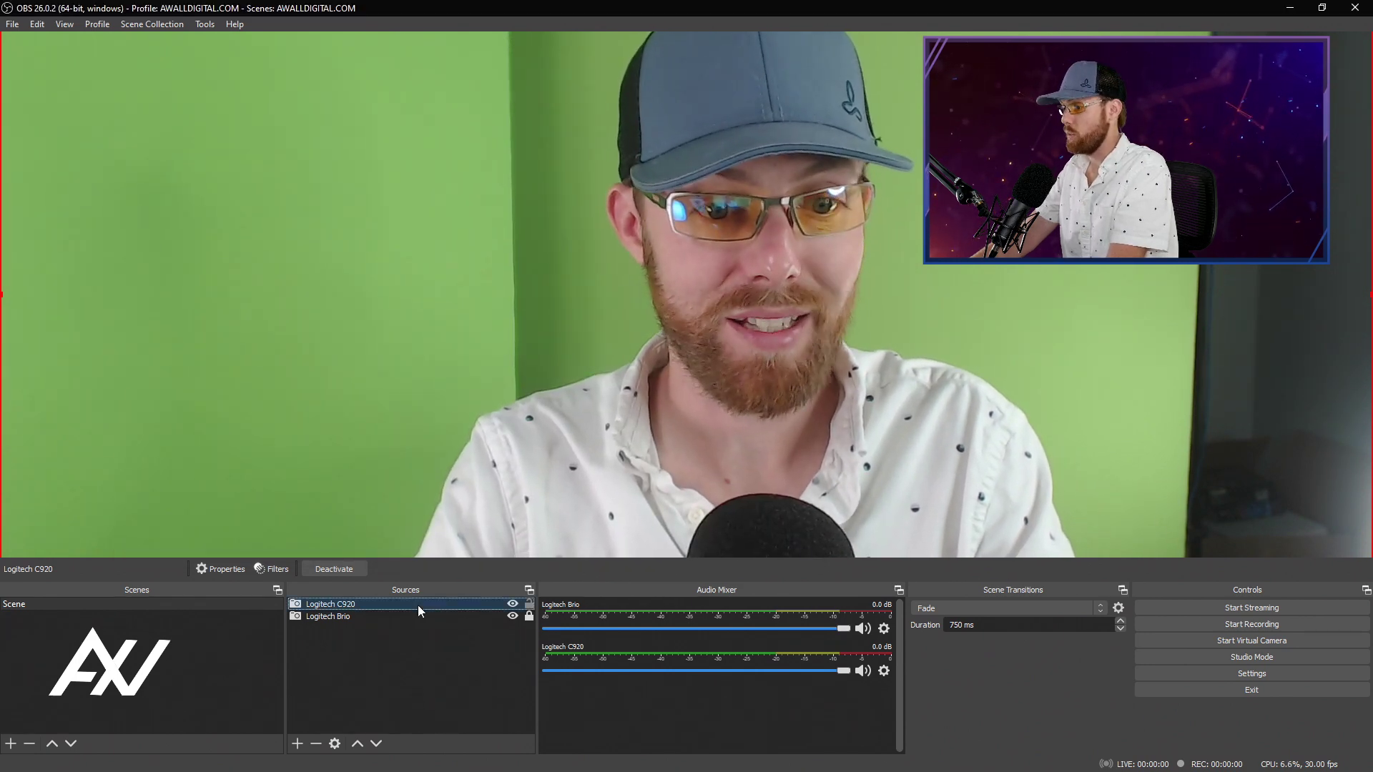
right_click(422, 603)
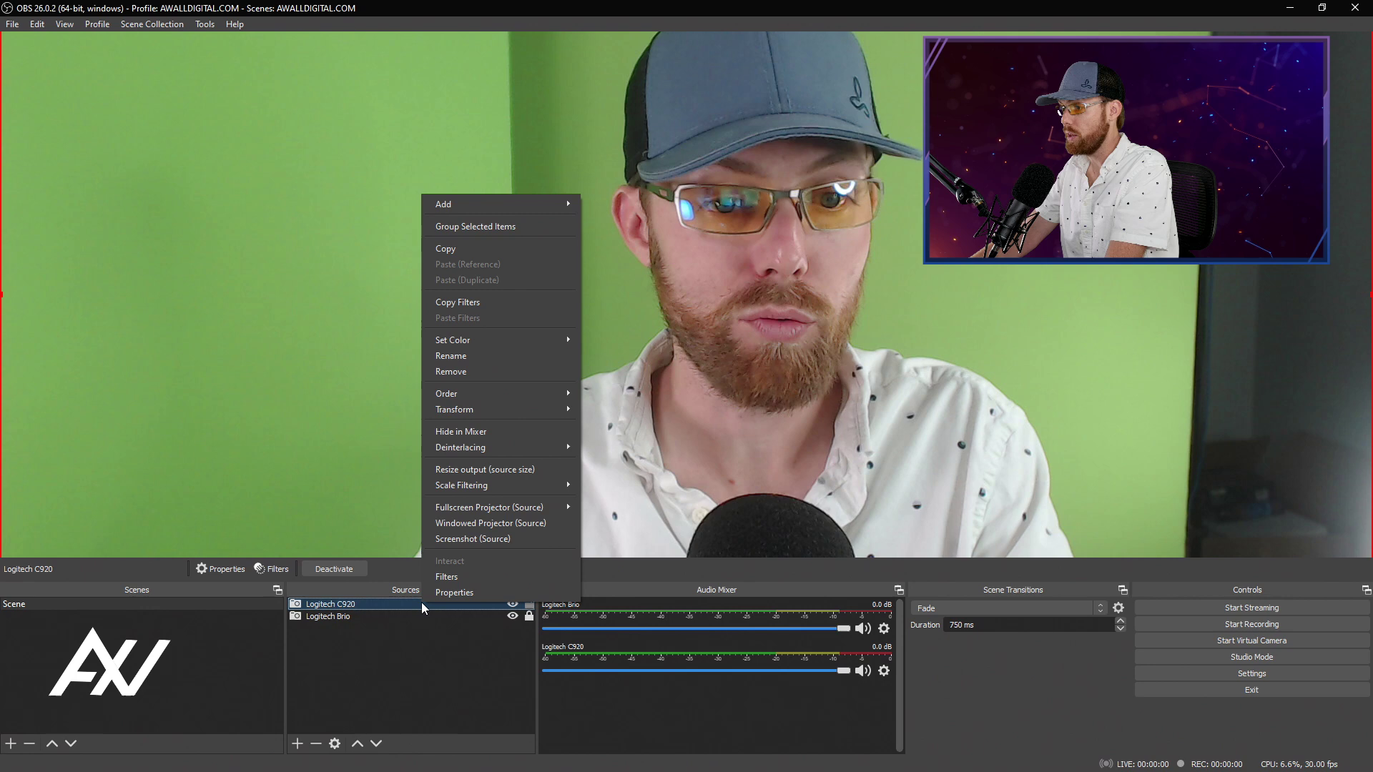
mouse_move(551, 409)
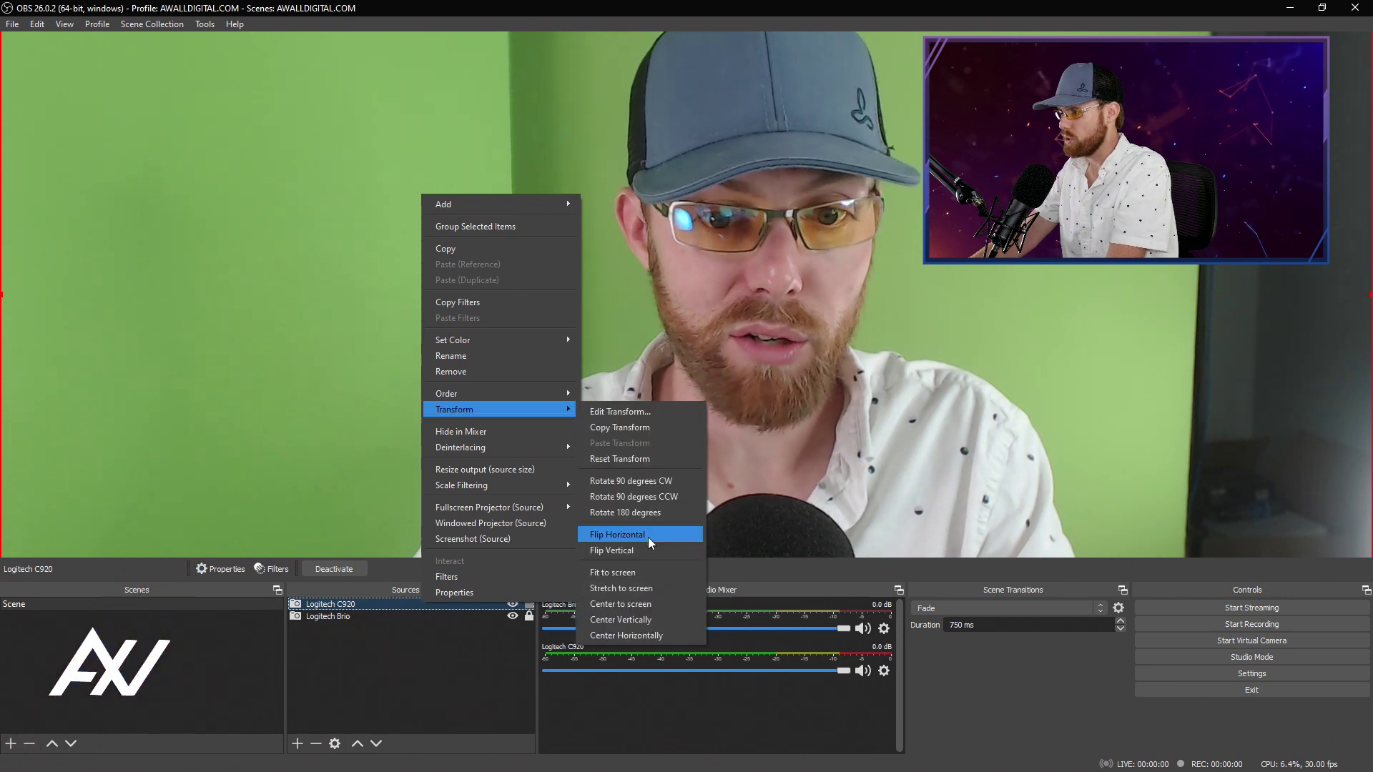
click(637, 574)
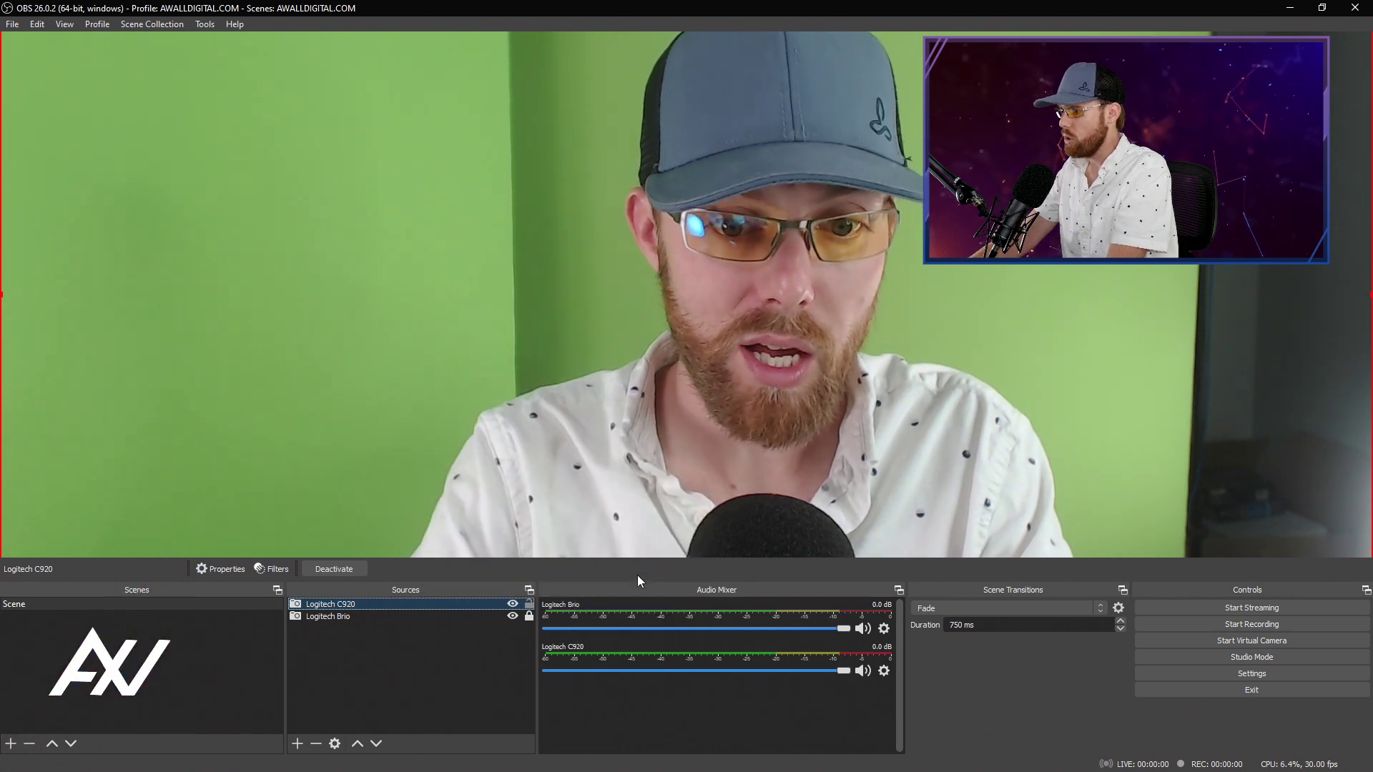
- Apply Transform > Fit to screen to the Logitech C920 source and lock it
right_click(496, 604)
mouse_move(594, 414)
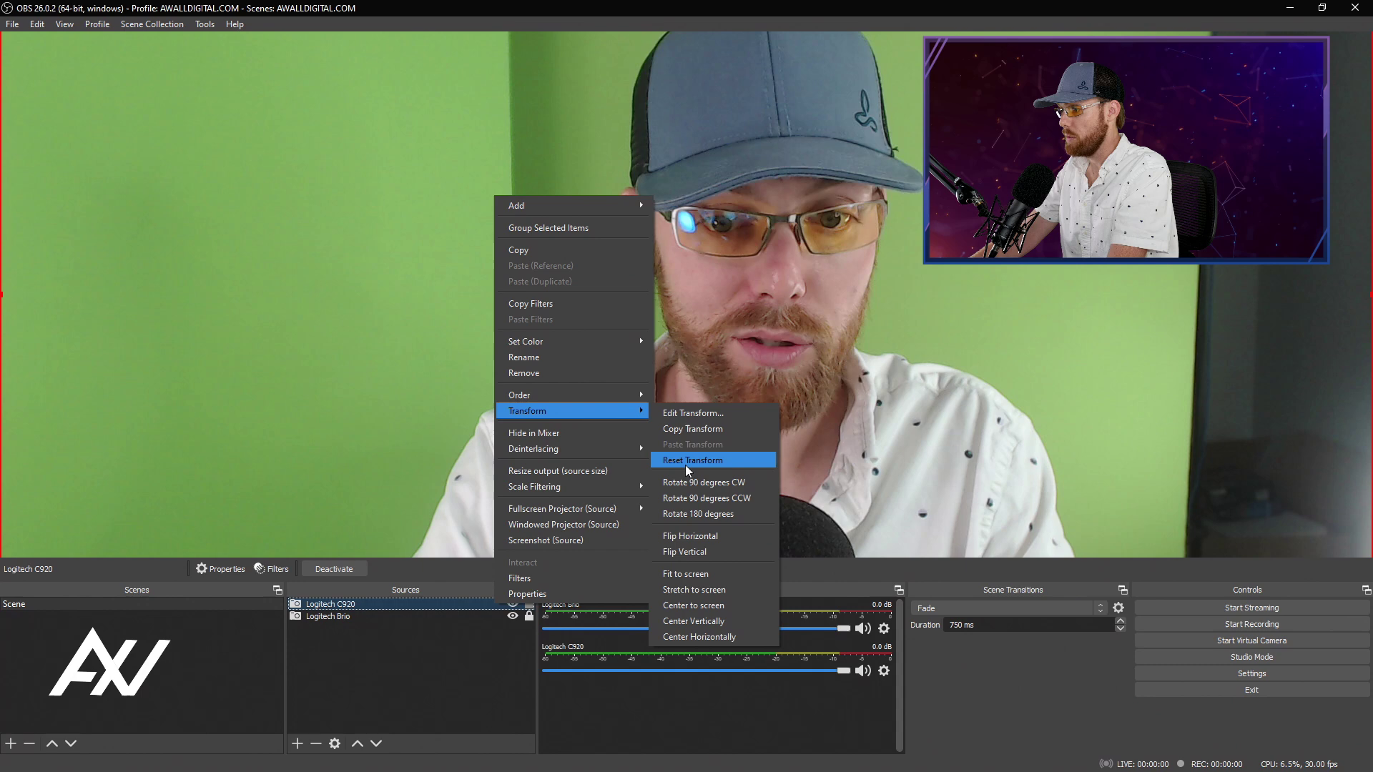
click(683, 576)
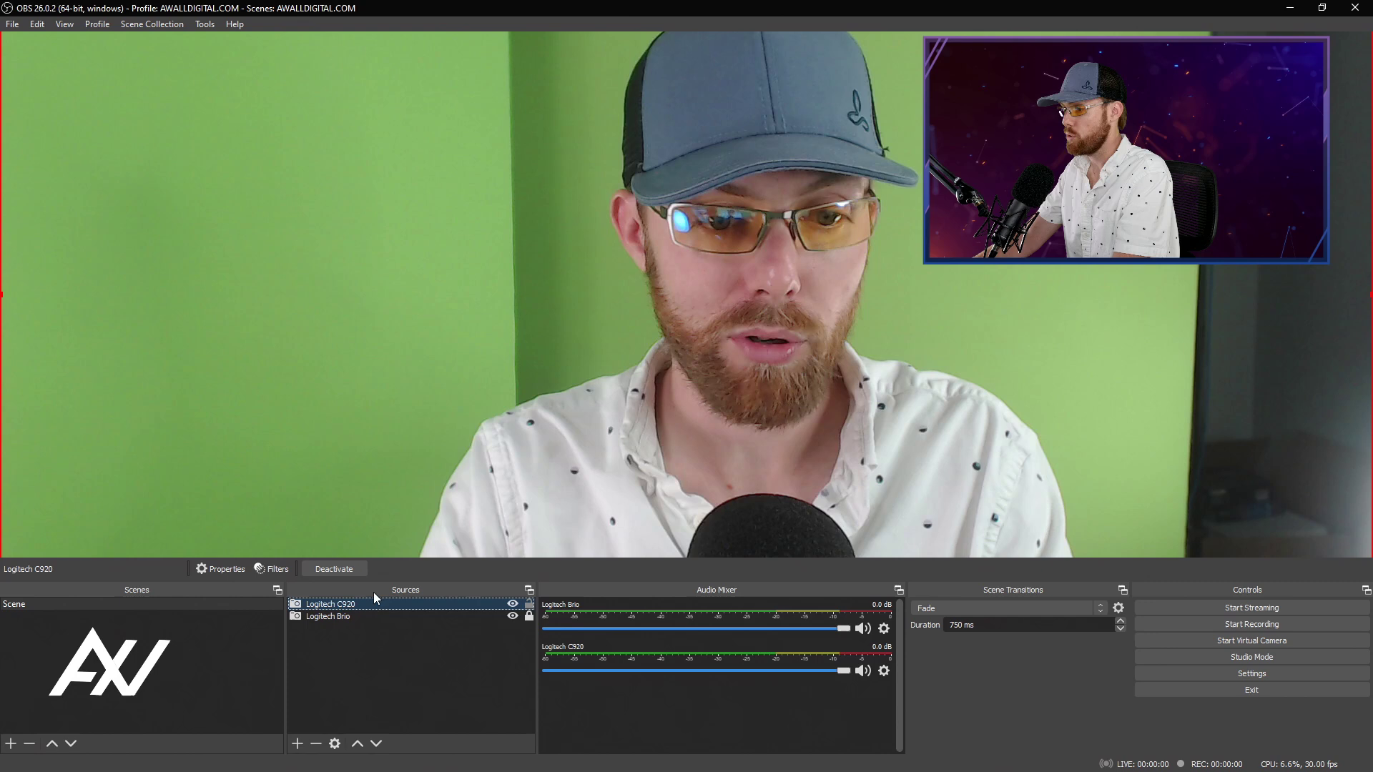
right_click(388, 604)
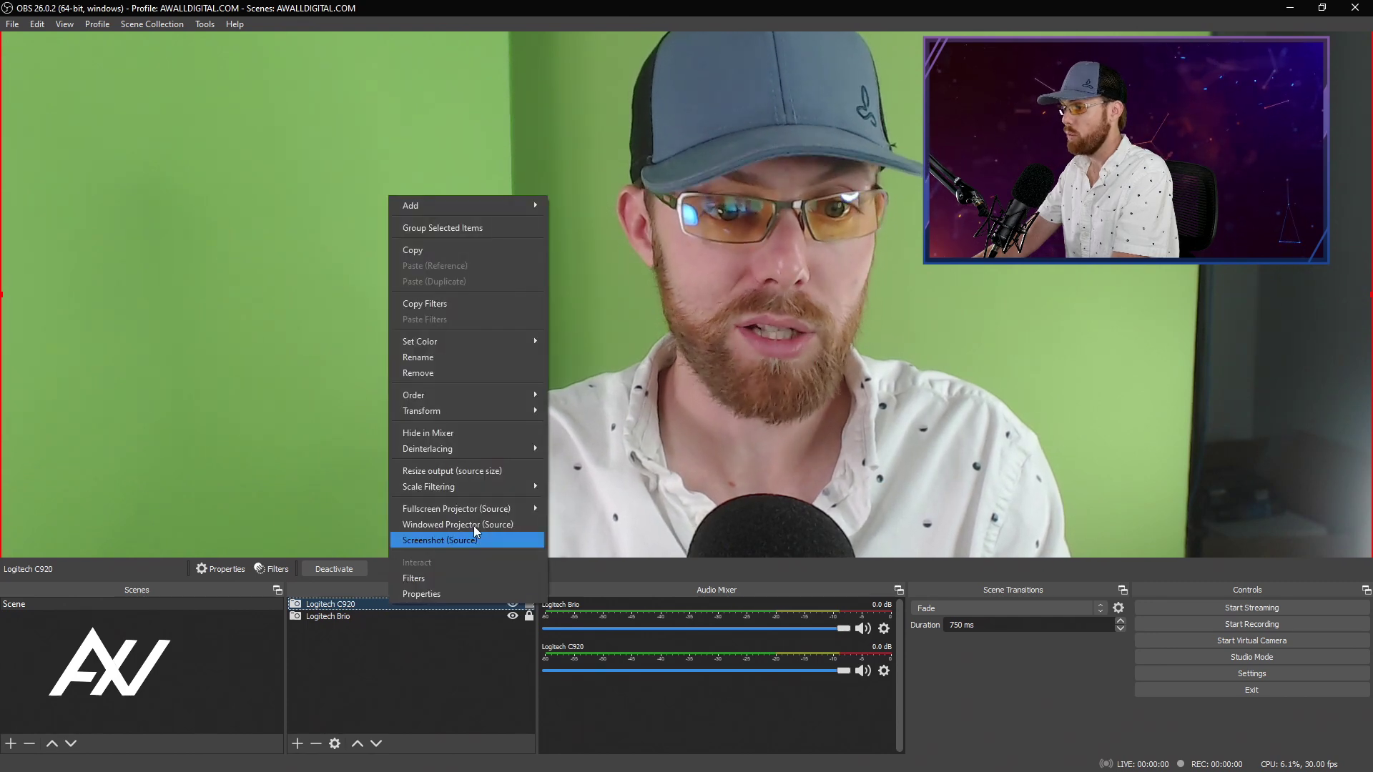
mouse_move(504, 413)
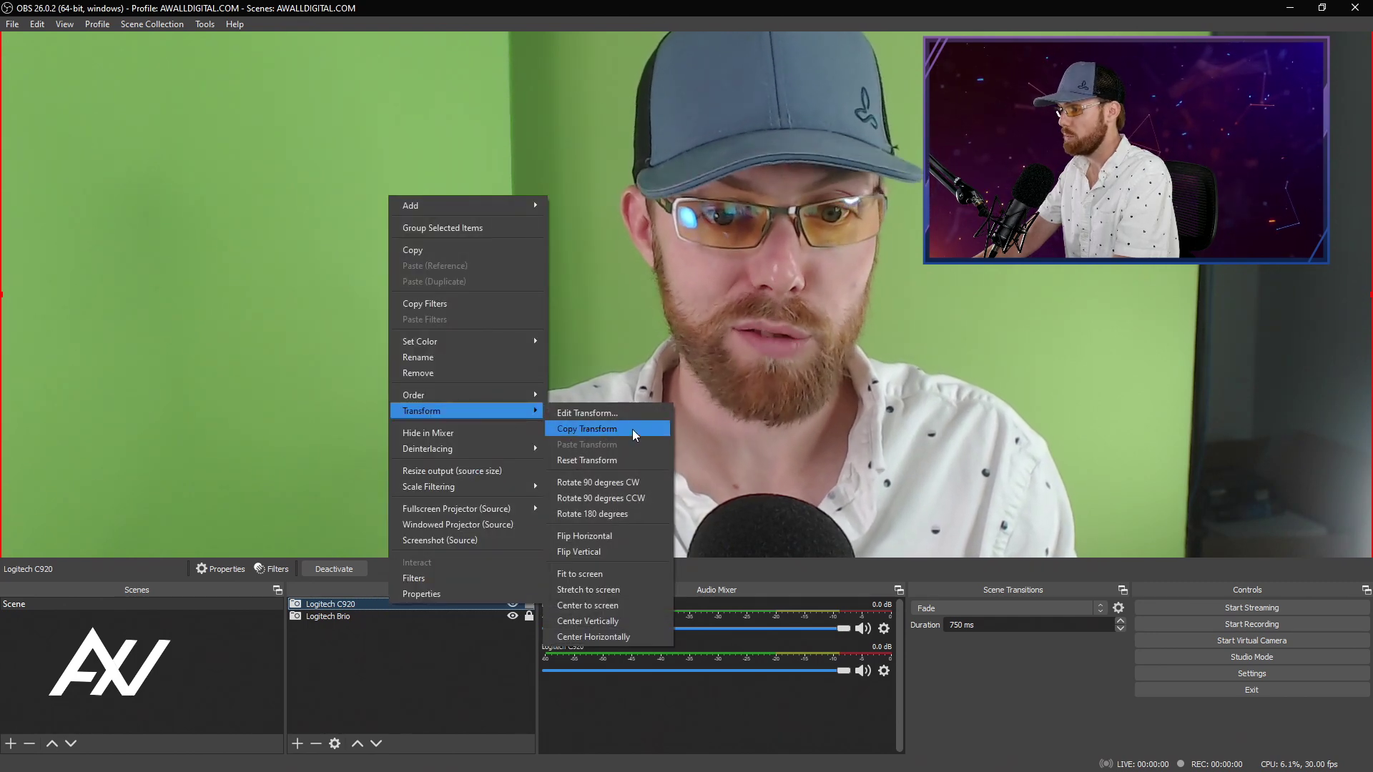
click(609, 579)
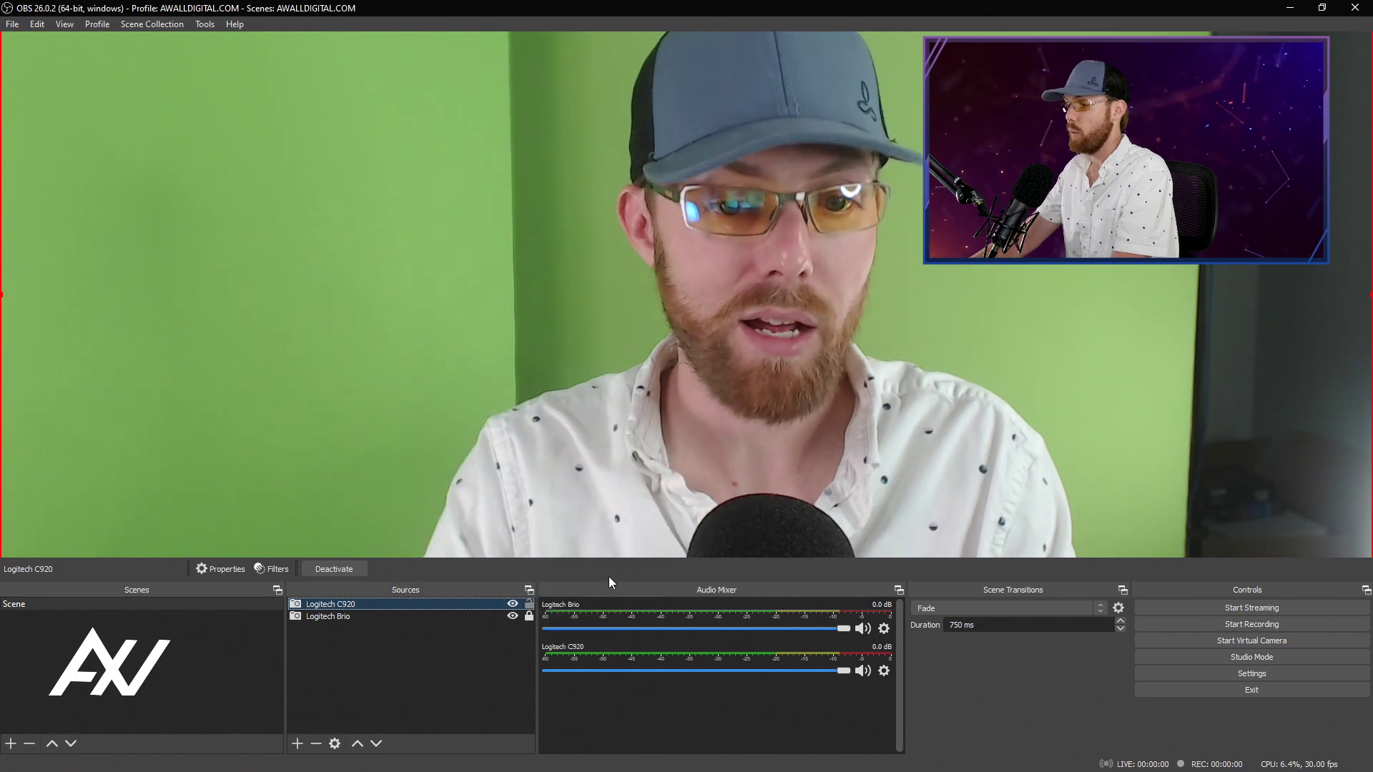
click(529, 605)
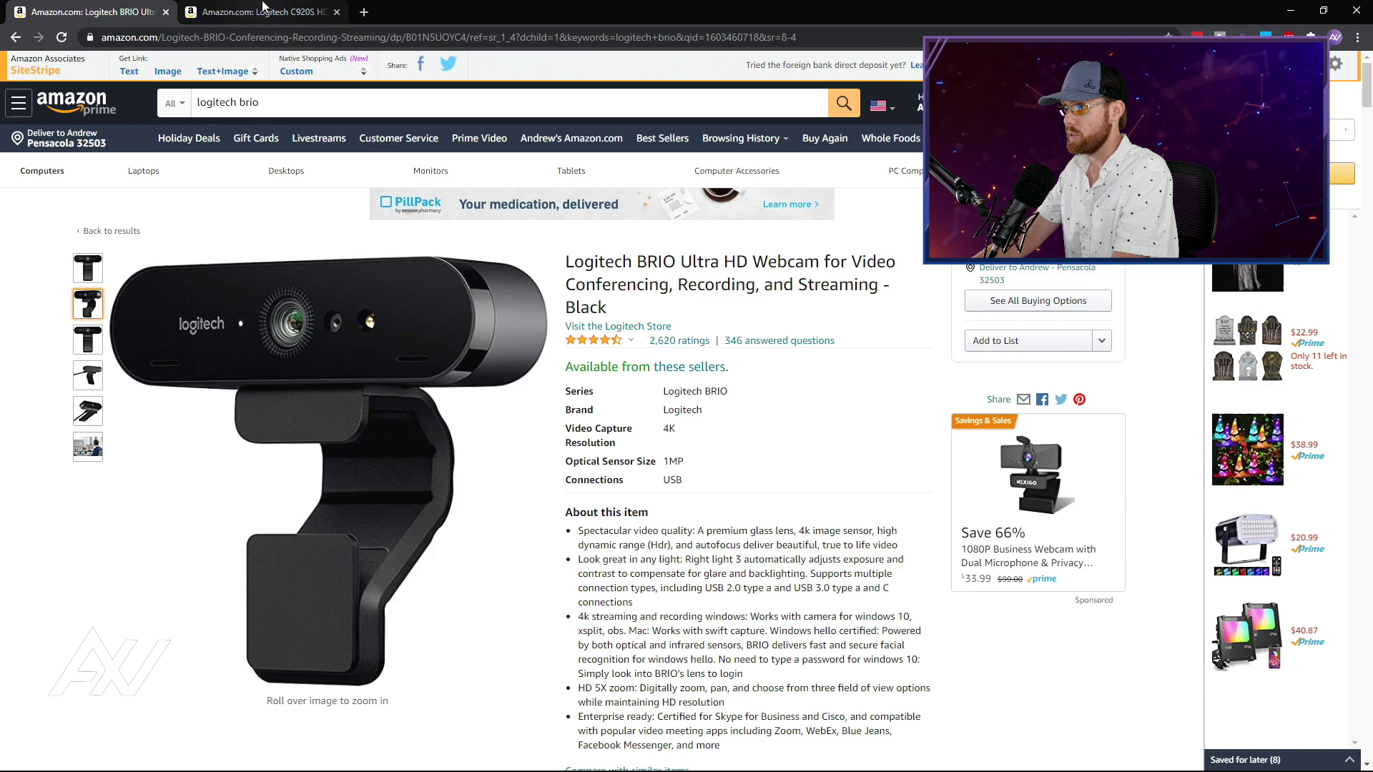
- Compare the Logitech C920S and Logitech BRIO Amazon product pages
click(270, 13)
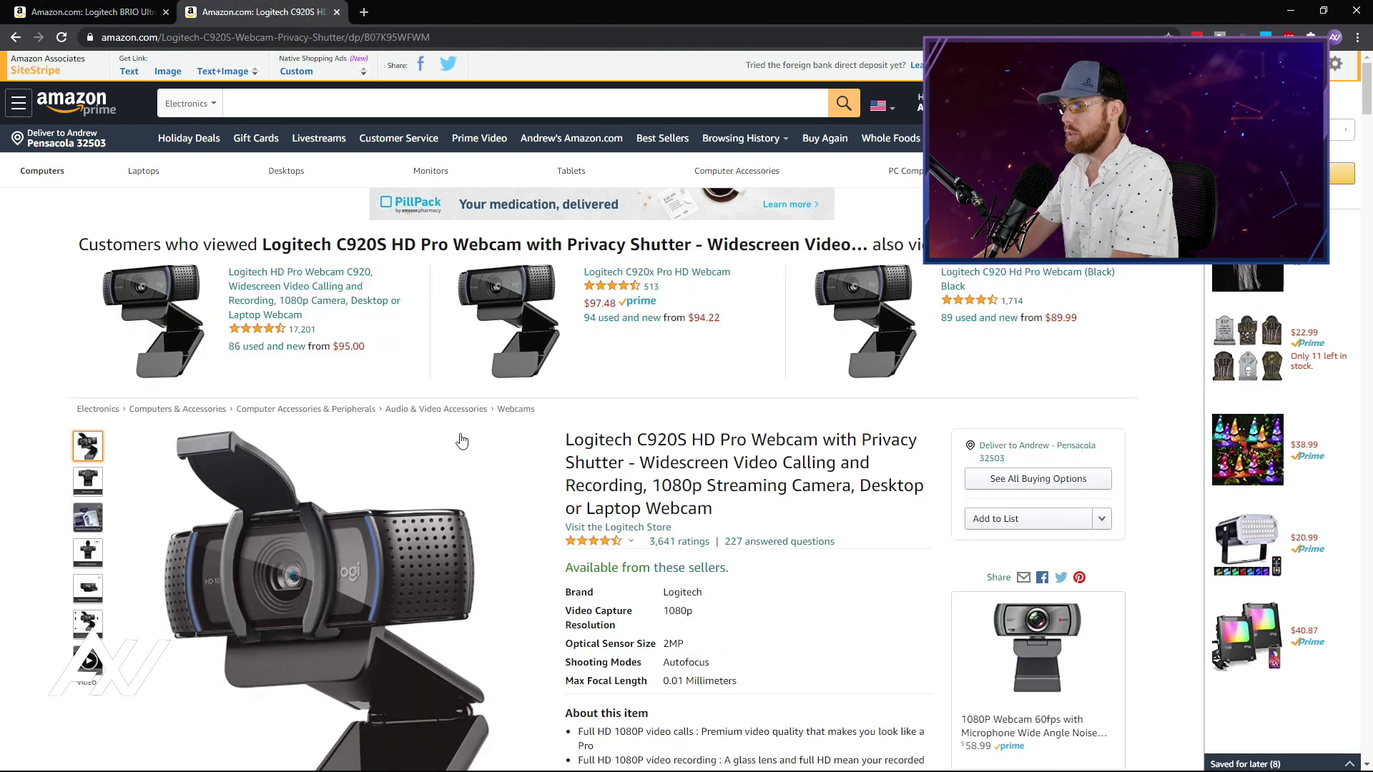
scroll(364, 586, down, 3)
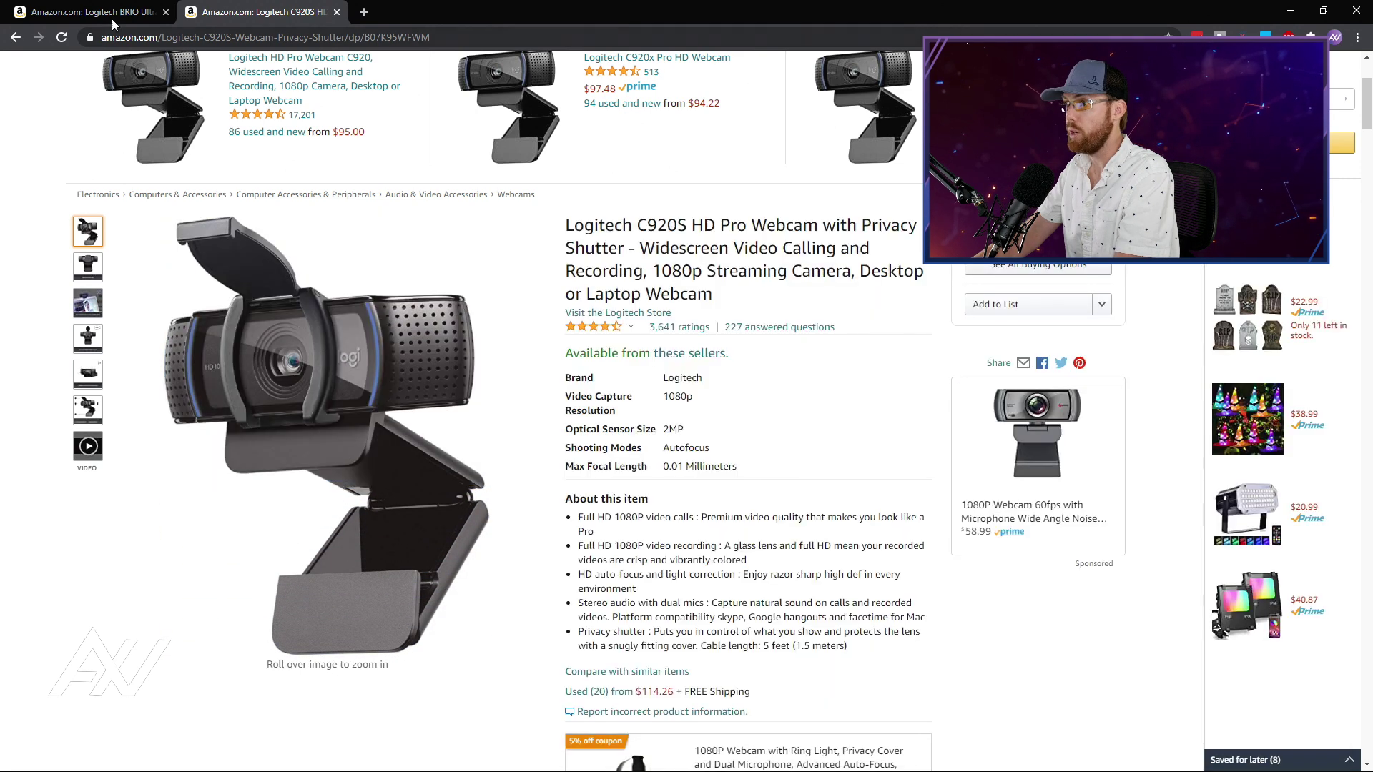
click(116, 16)
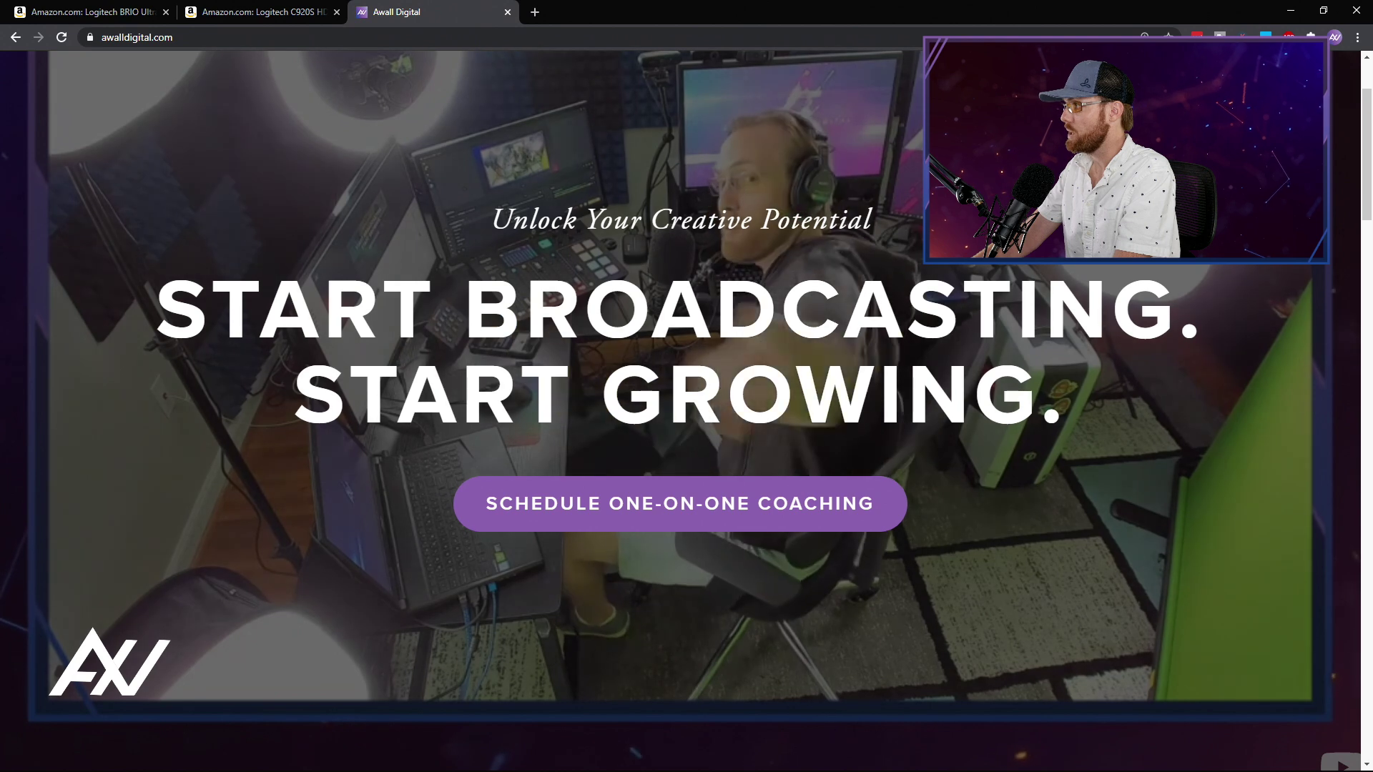
- Scroll down the Awall Digital page to the coaching booking calendar
drag(185, 465, 411, 499)
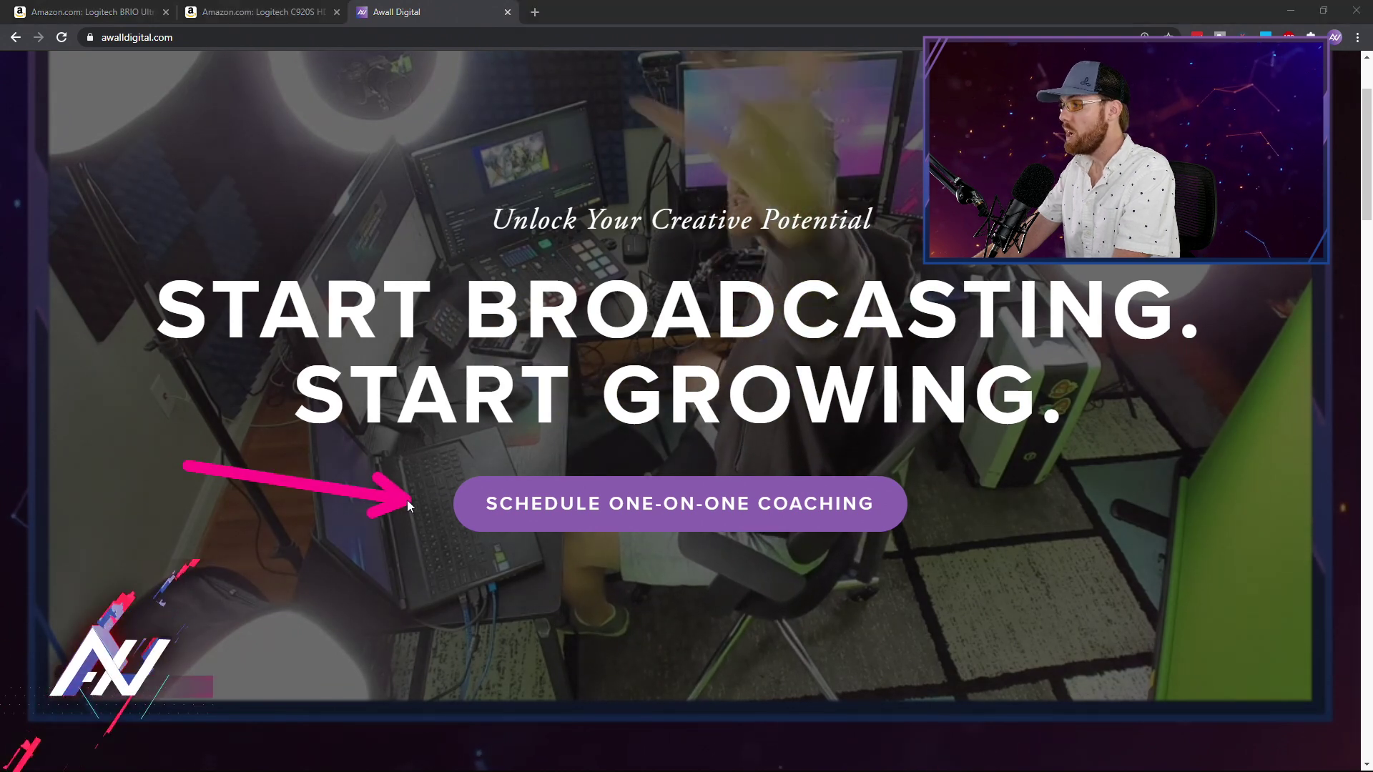
drag(1241, 451, 943, 512)
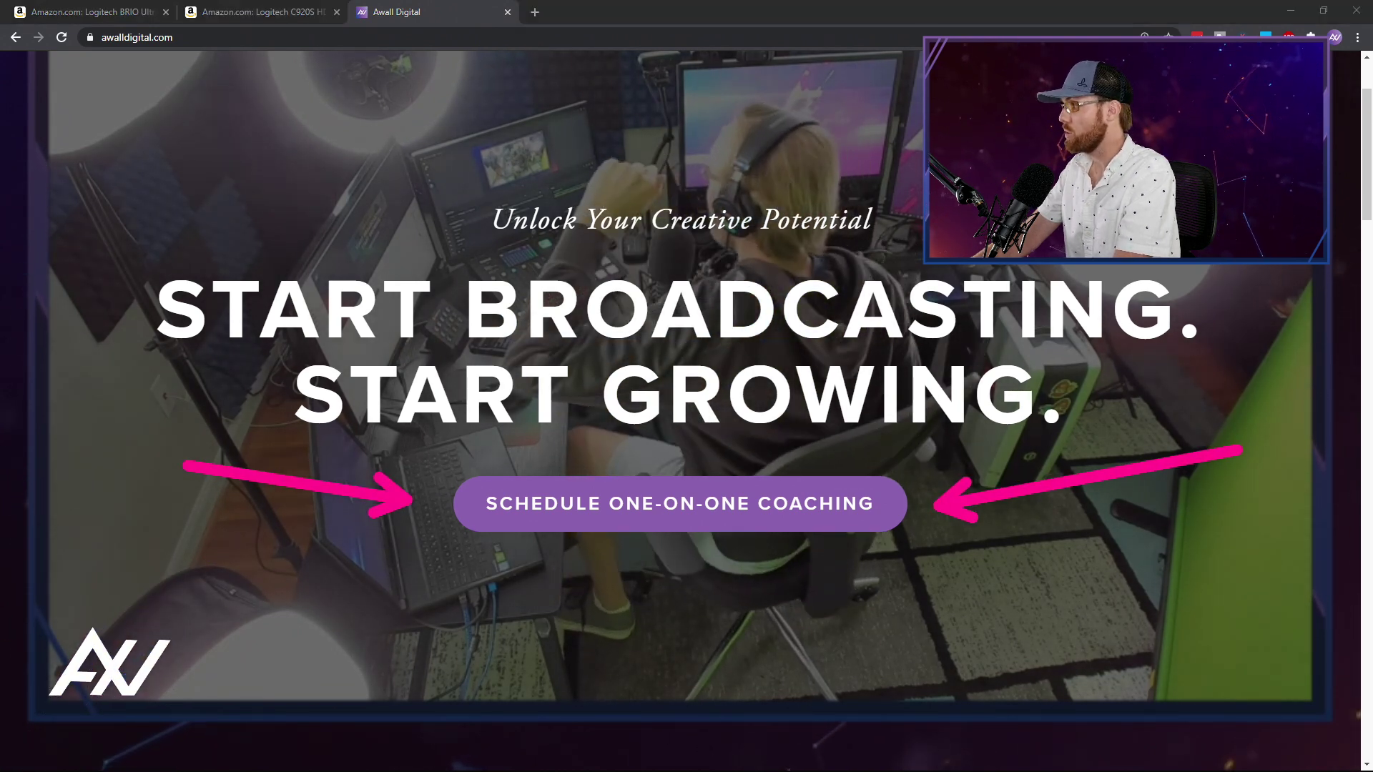
key(Escape)
scroll(1094, 319, down, 10)
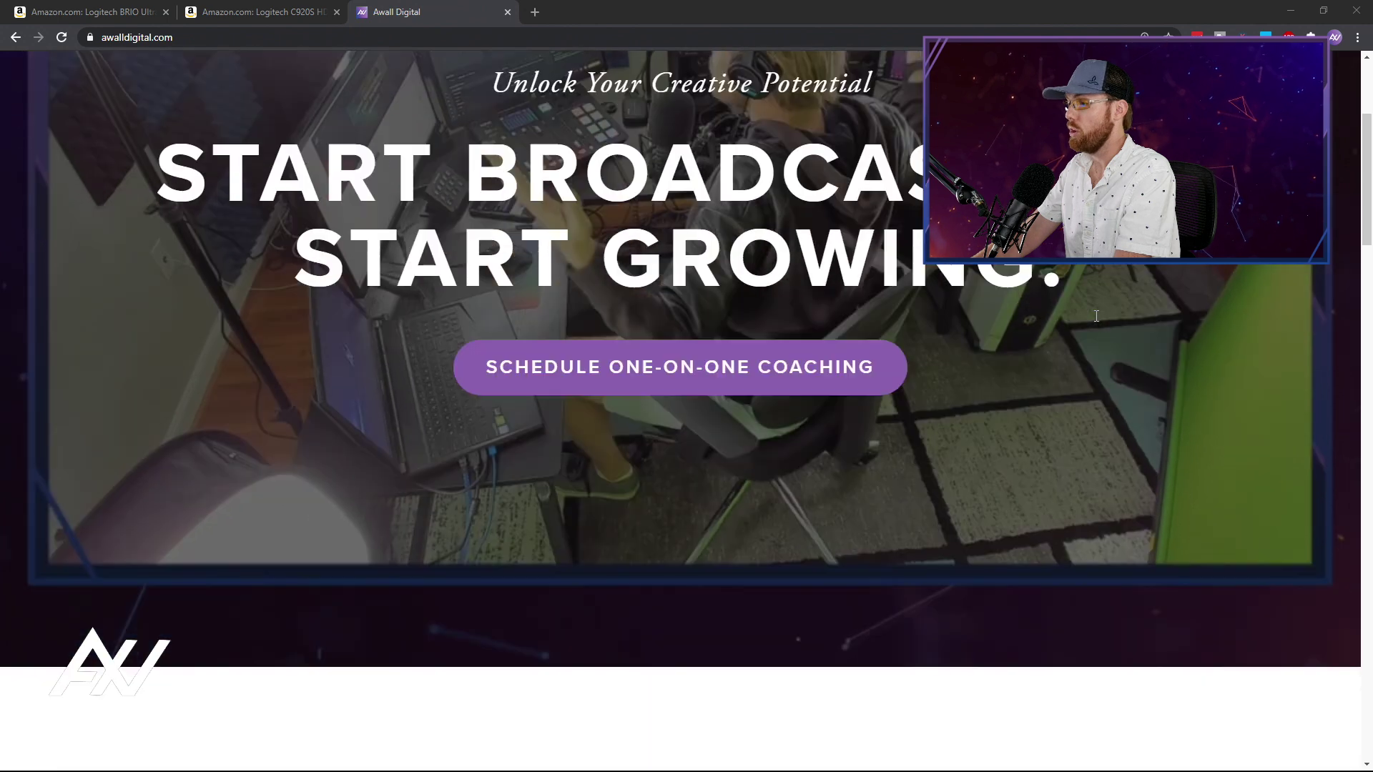
scroll(1094, 319, down, 6)
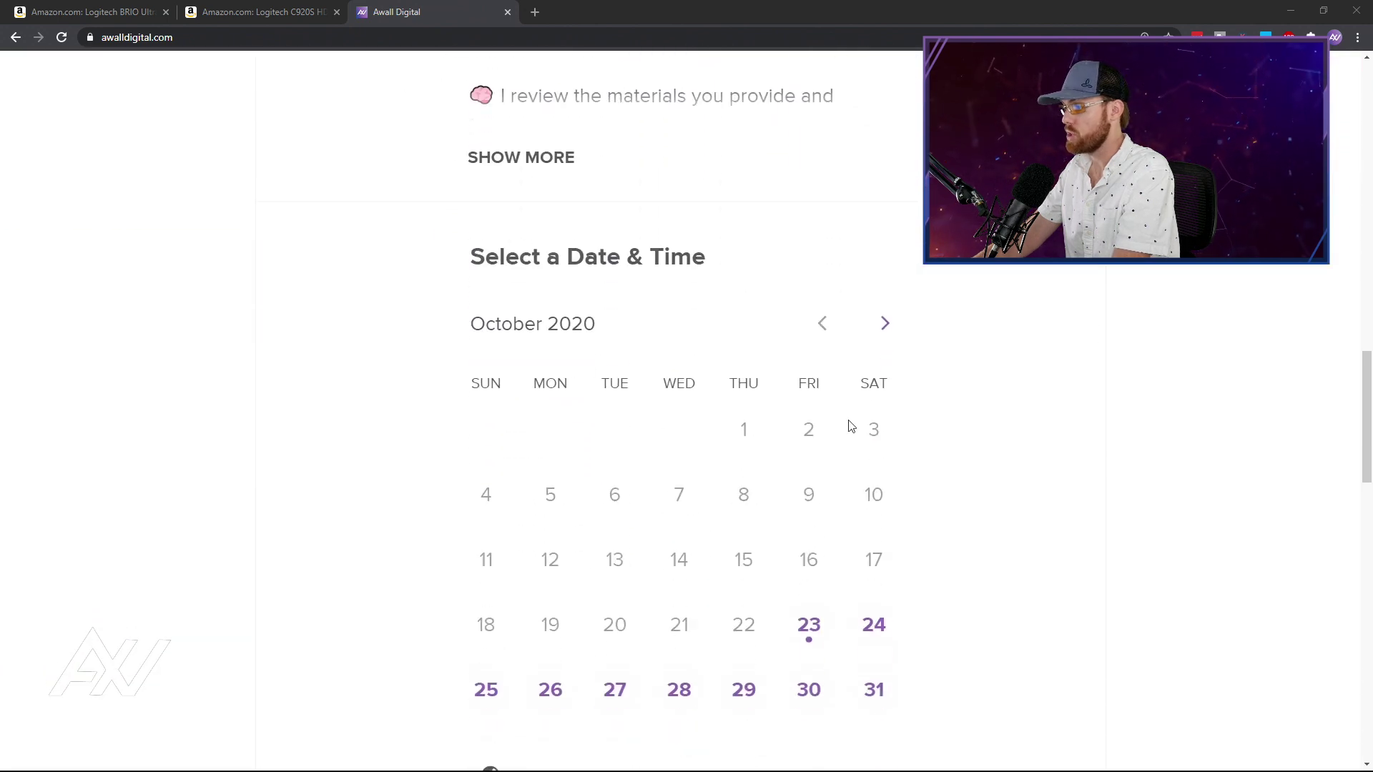
- Book Saturday, October 24 at 9:00pm and look over the booking details form
click(874, 626)
click(899, 419)
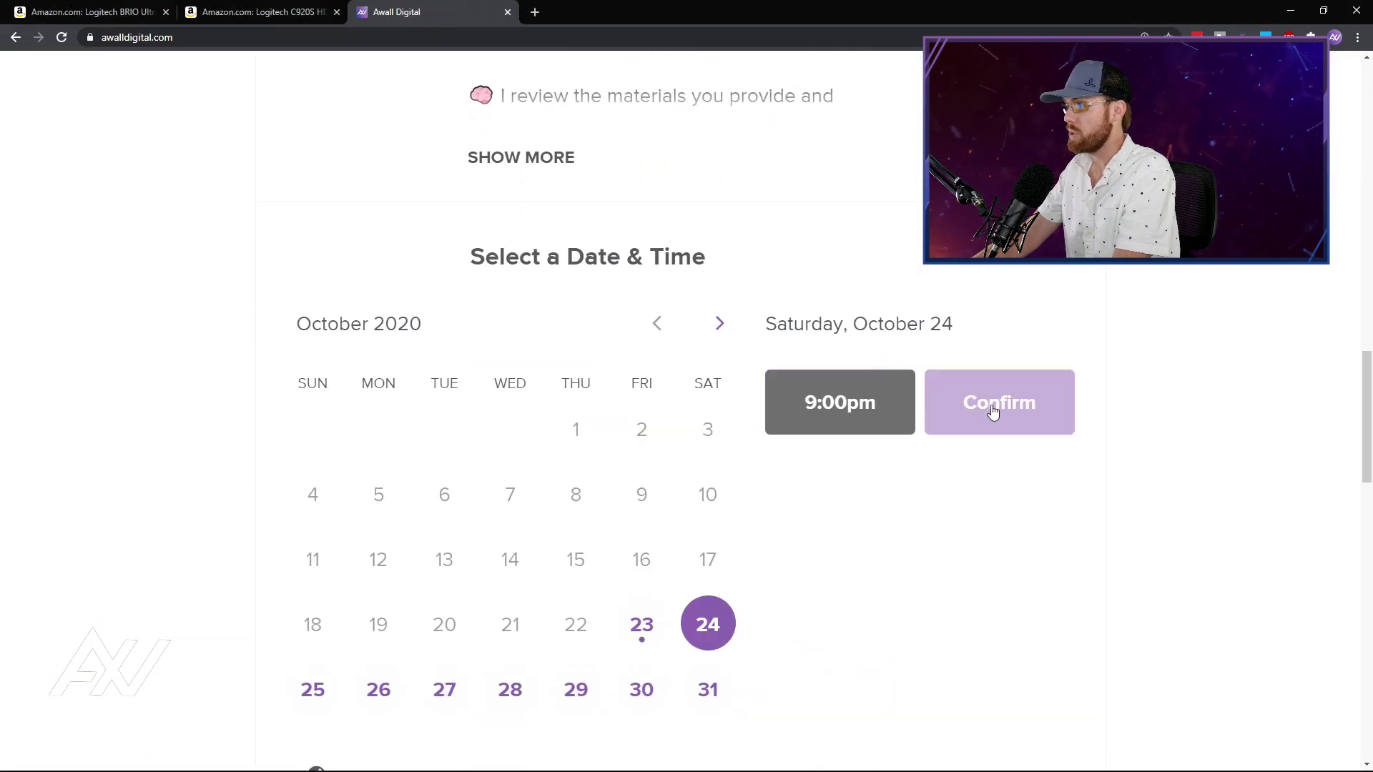
click(994, 411)
scroll(1030, 337, down, 6)
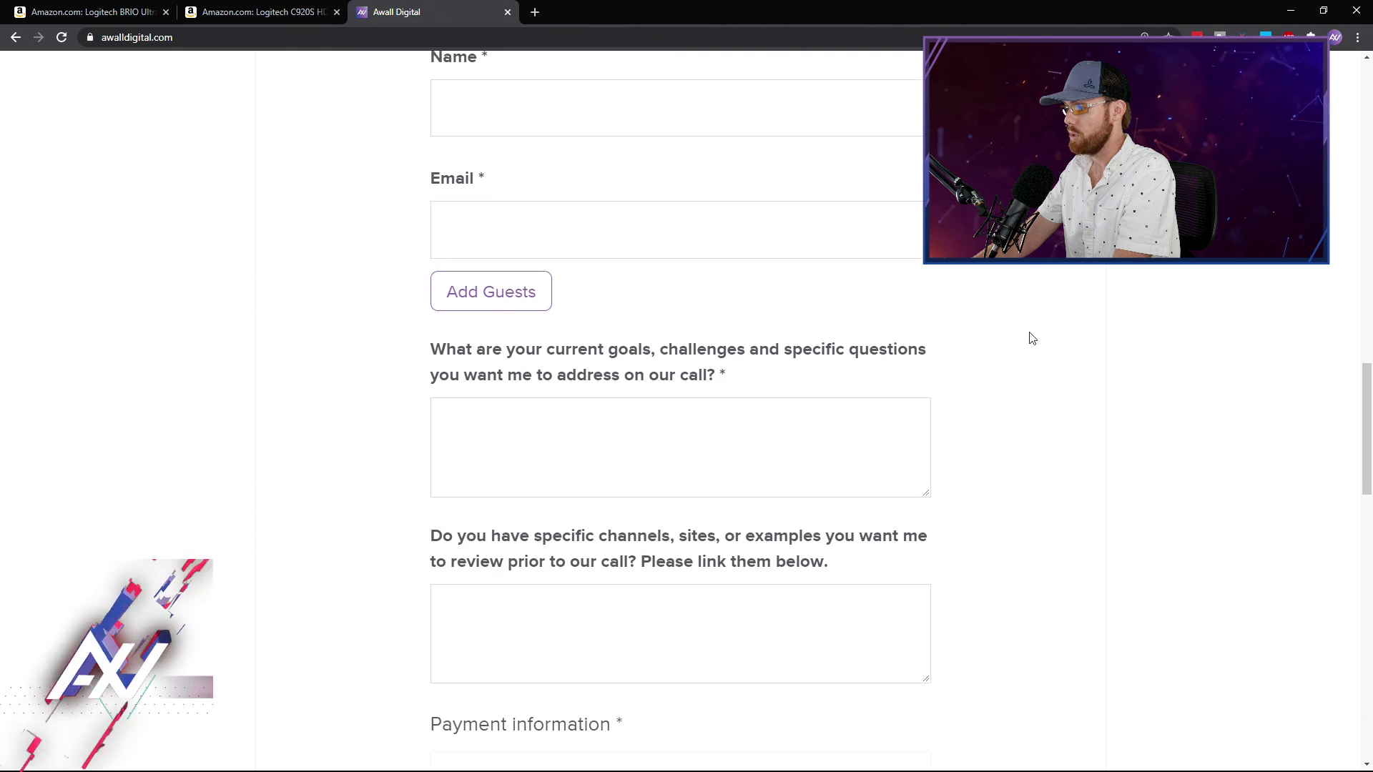
scroll(1021, 346, up, 20)
scroll(1023, 346, down, 2)
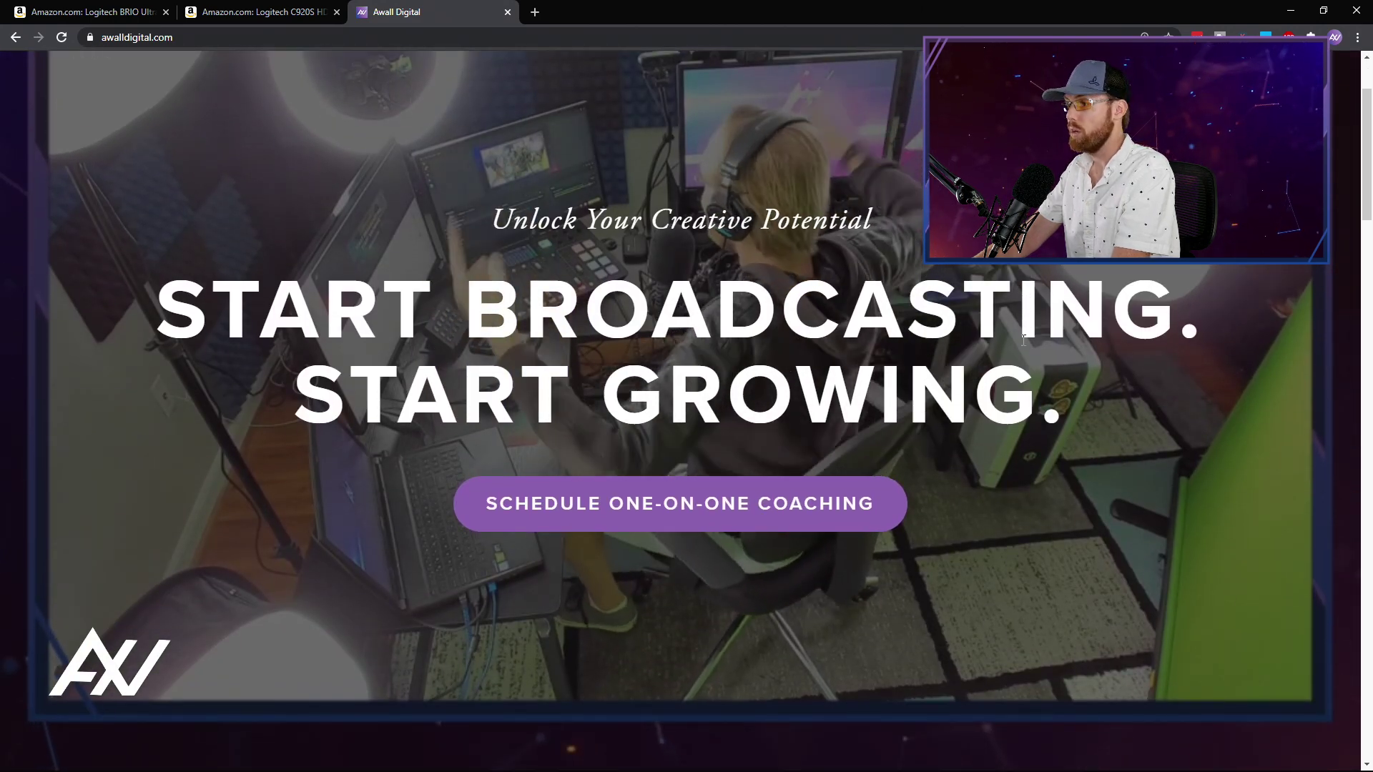
scroll(1024, 341, up, 1)
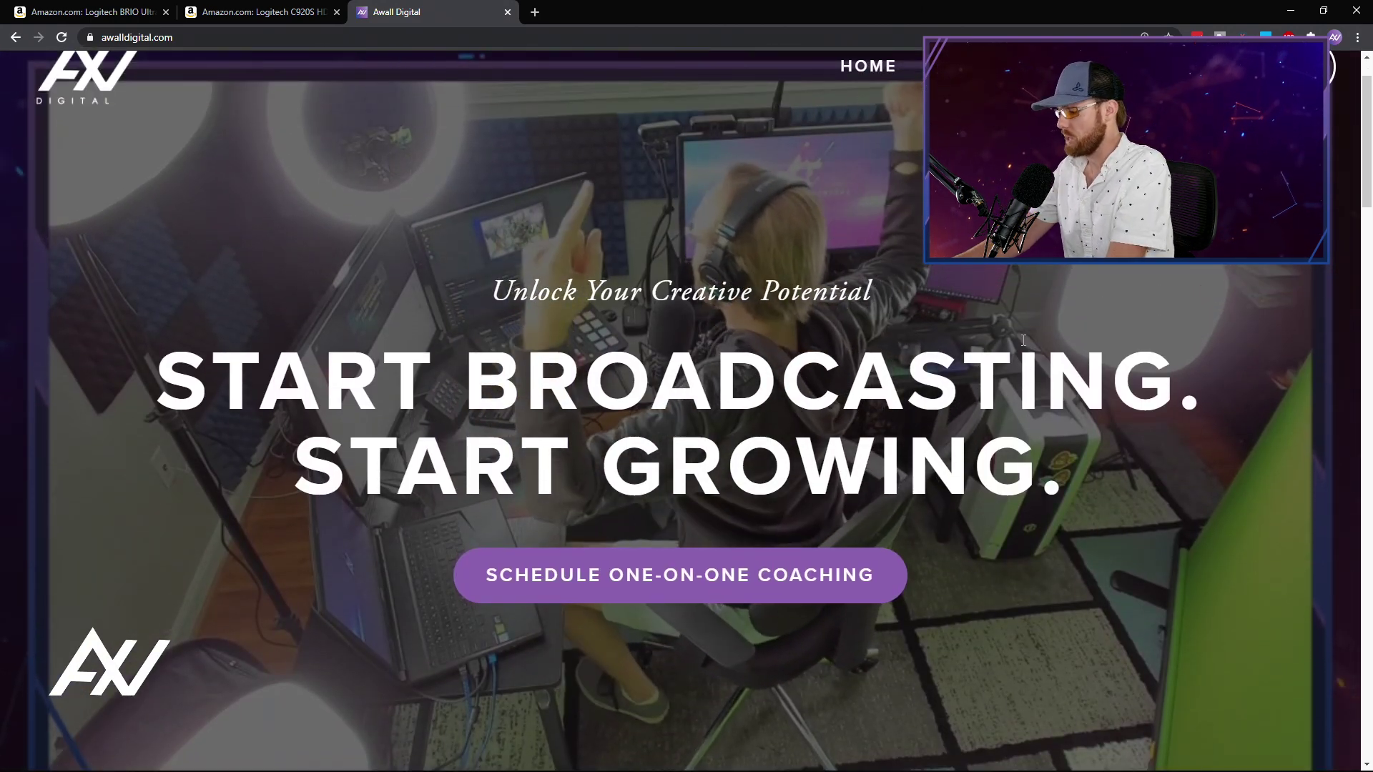